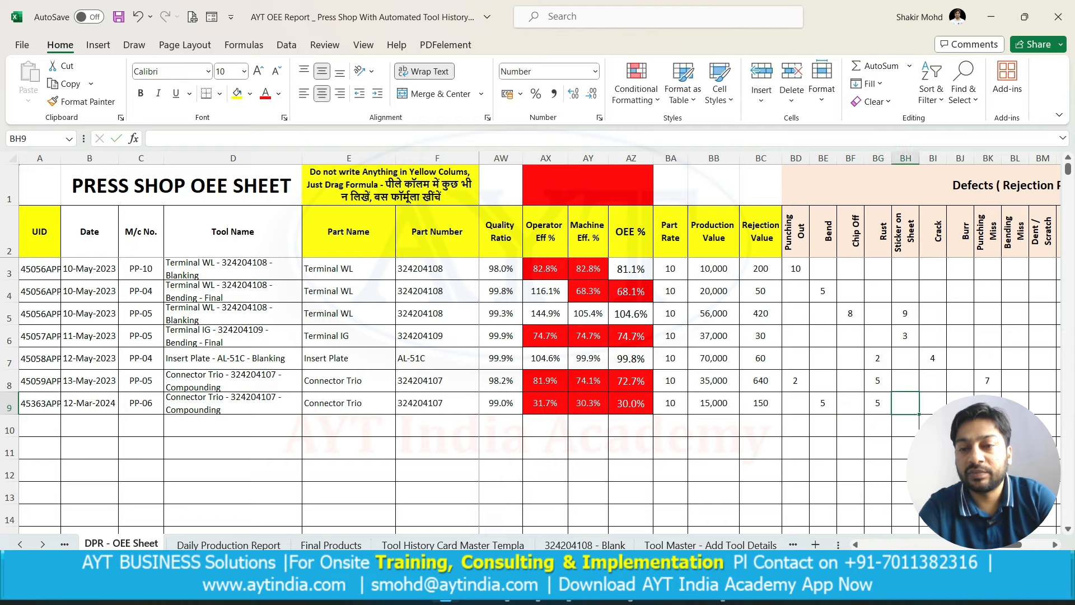
# Enter 2 as the Crack defect quantity for the Connector Trio entry in row 9
pyautogui.write('2')
pyautogui.press('Tab')
# Check the total rejection quantity and its formula for the row 9 entry
pyautogui.press('Left')
pyautogui.press('Left')
pyautogui.press('Left')
pyautogui.press('Left')
pyautogui.press('Left')
pyautogui.press('Left')
pyautogui.press('Left')
pyautogui.press('Left')
pyautogui.press('Left')
pyautogui.press('Left')
pyautogui.press('Left')
pyautogui.press('Left')
pyautogui.press('Left')
pyautogui.press('Left')
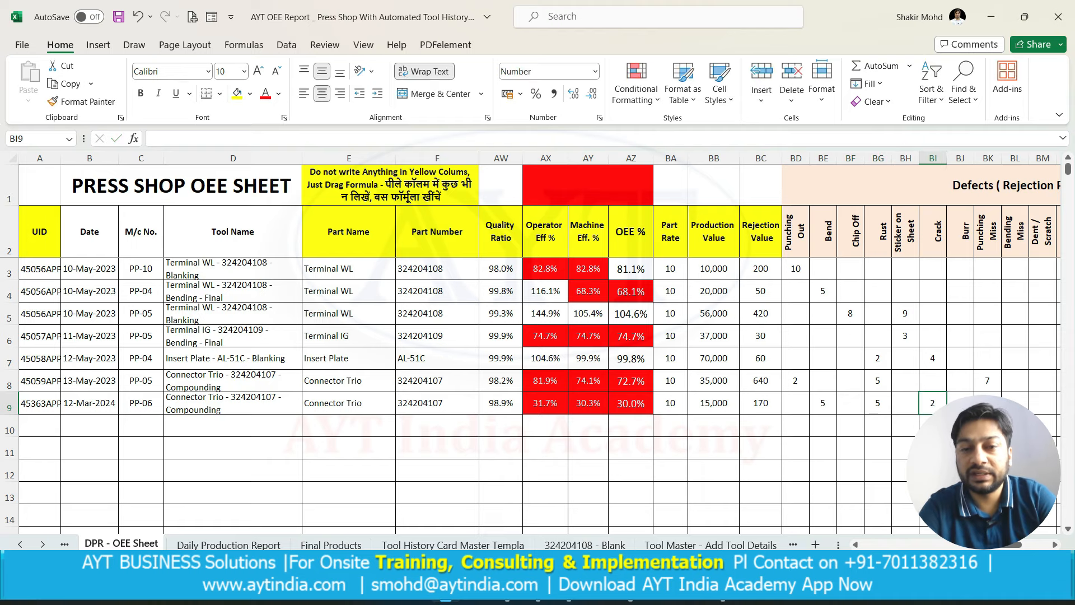
pyautogui.press('Left')
pyautogui.press('Left')
pyautogui.press('Left')
pyautogui.press('Left')
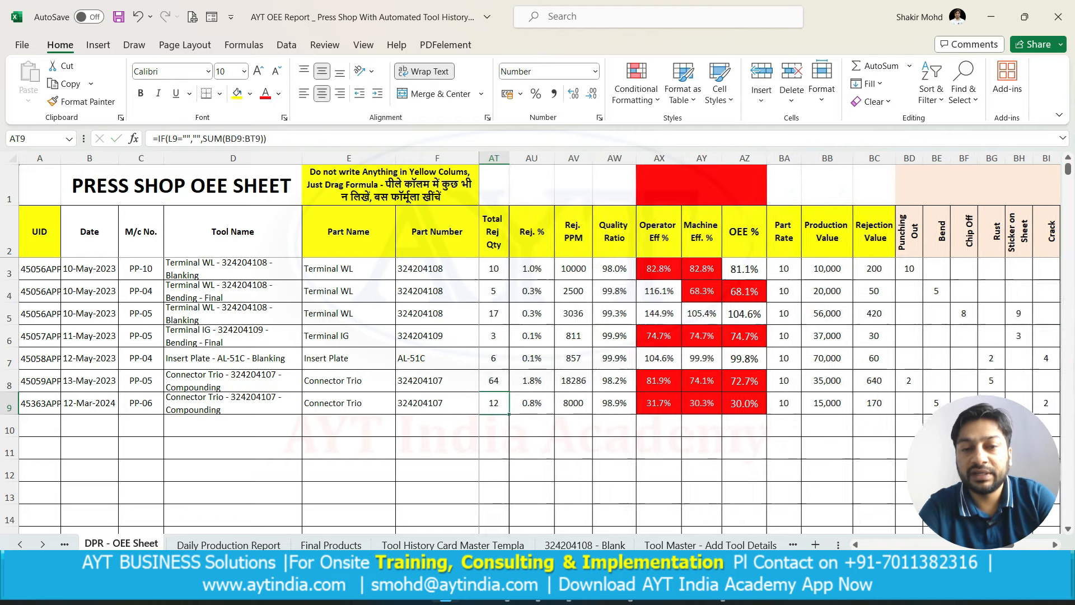
# Examine row 9's formulas for quality ratio, operator and machine efficiency, OEE %, part rate, production value and rejection value
pyautogui.press('Right')
pyautogui.press('Right')
pyautogui.press('Right')
pyautogui.press('Right')
pyautogui.press('Right')
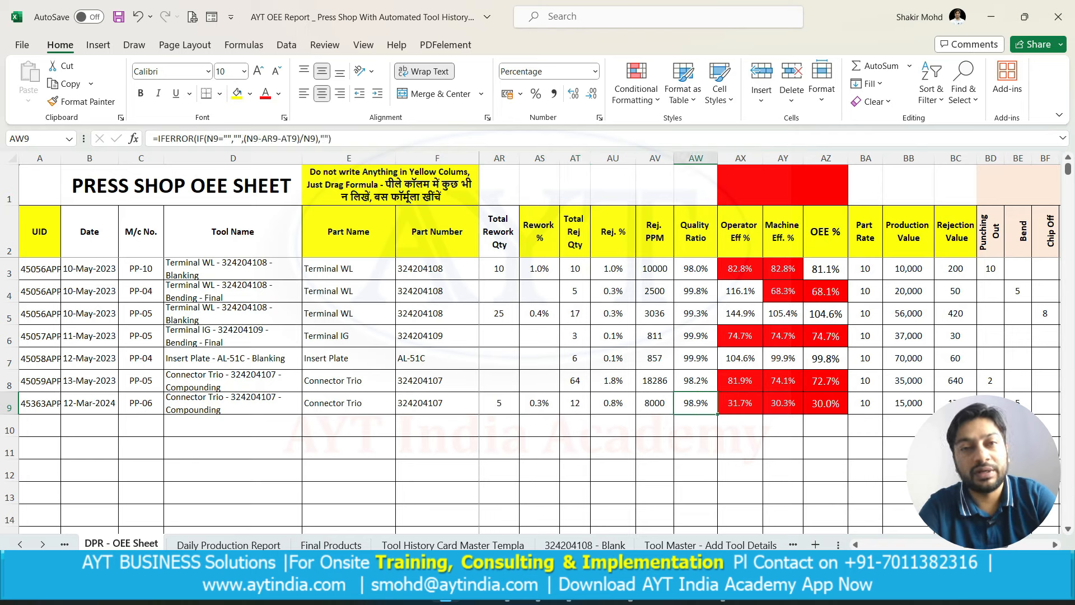
pyautogui.press('Right')
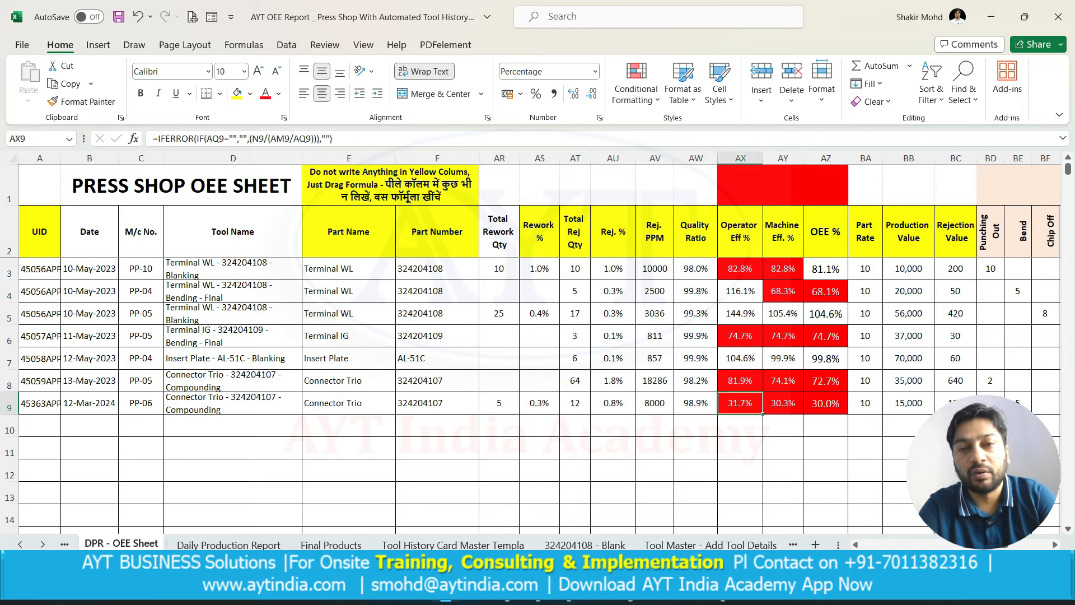
pyautogui.press('Right')
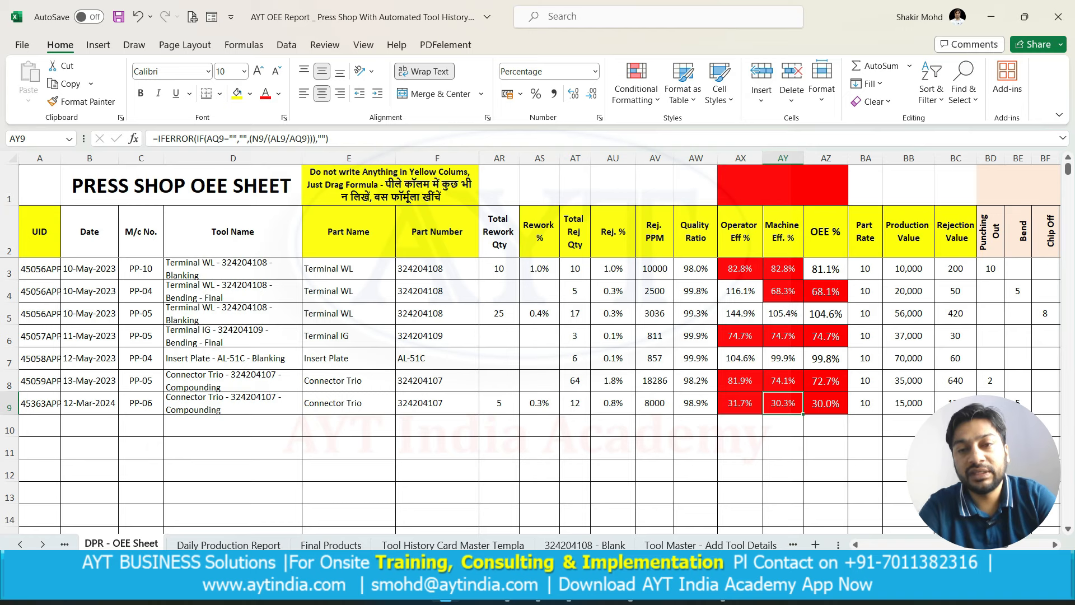
pyautogui.press('Right')
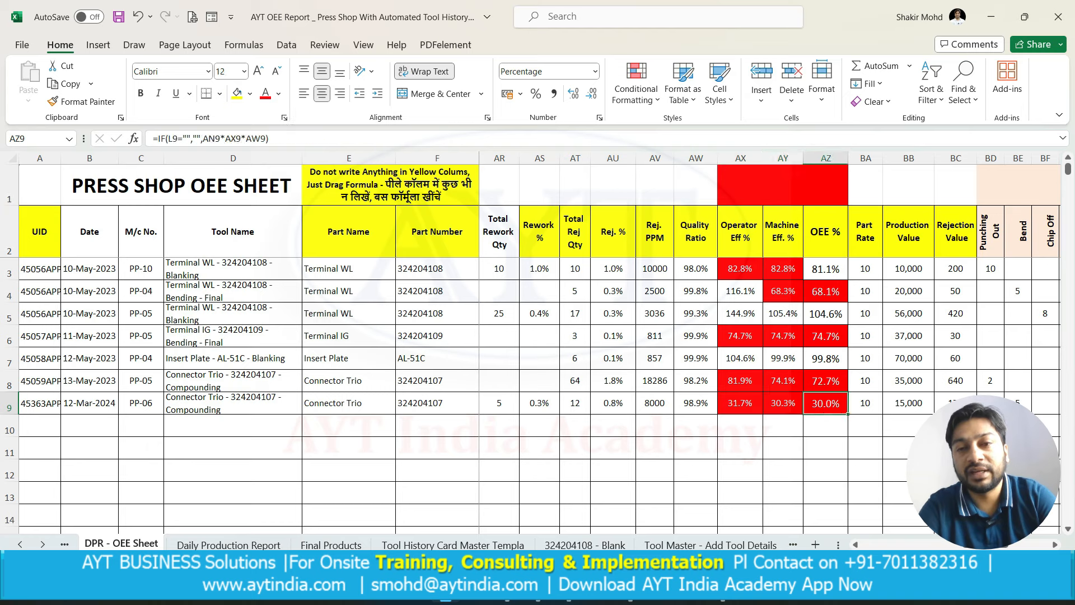
pyautogui.press('Right')
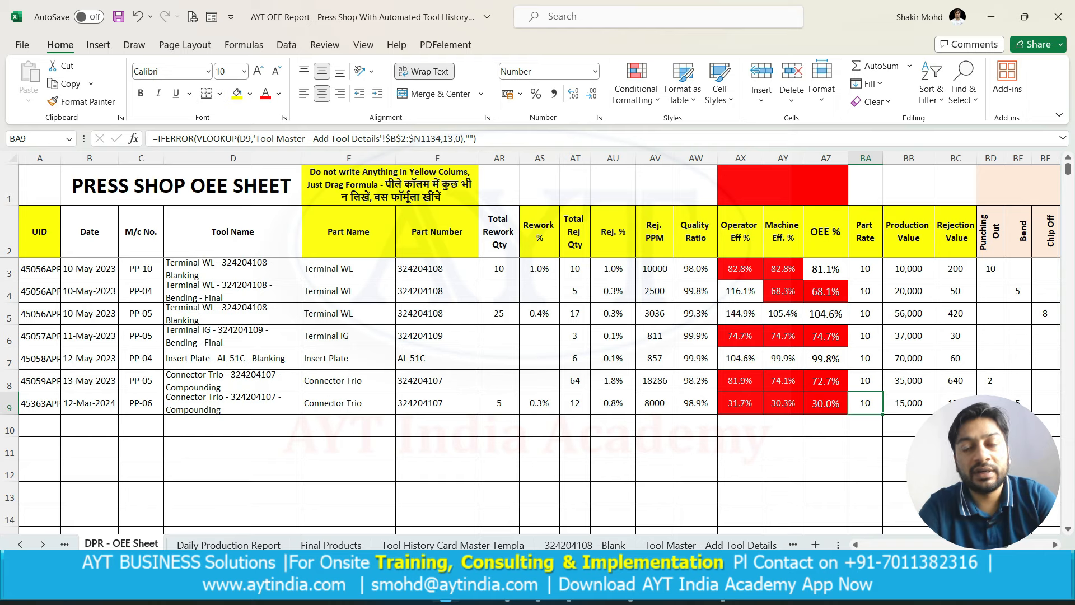
pyautogui.press('Right')
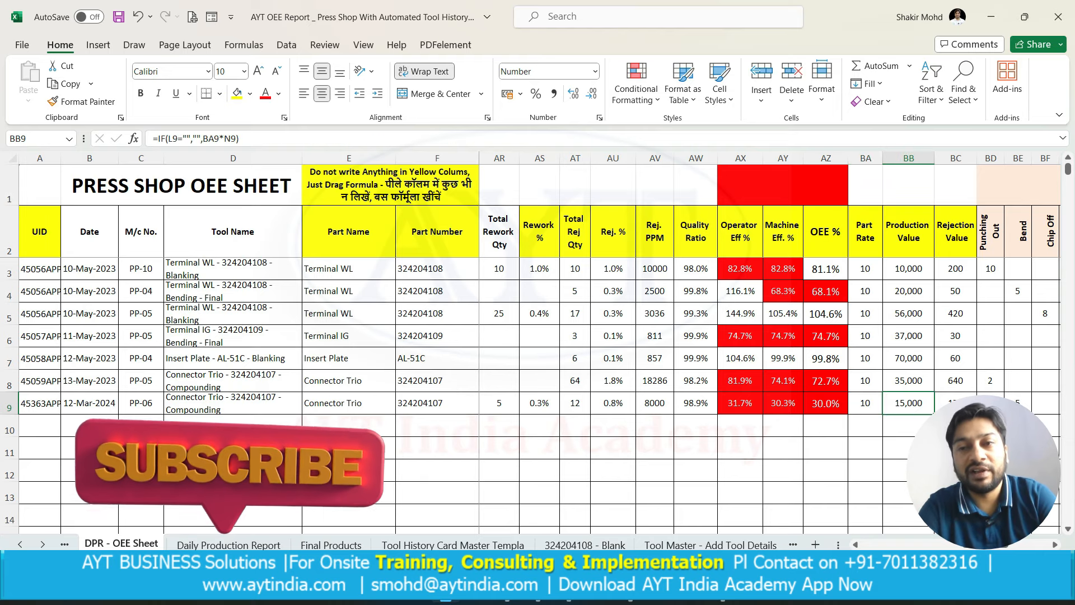
pyautogui.press('Right')
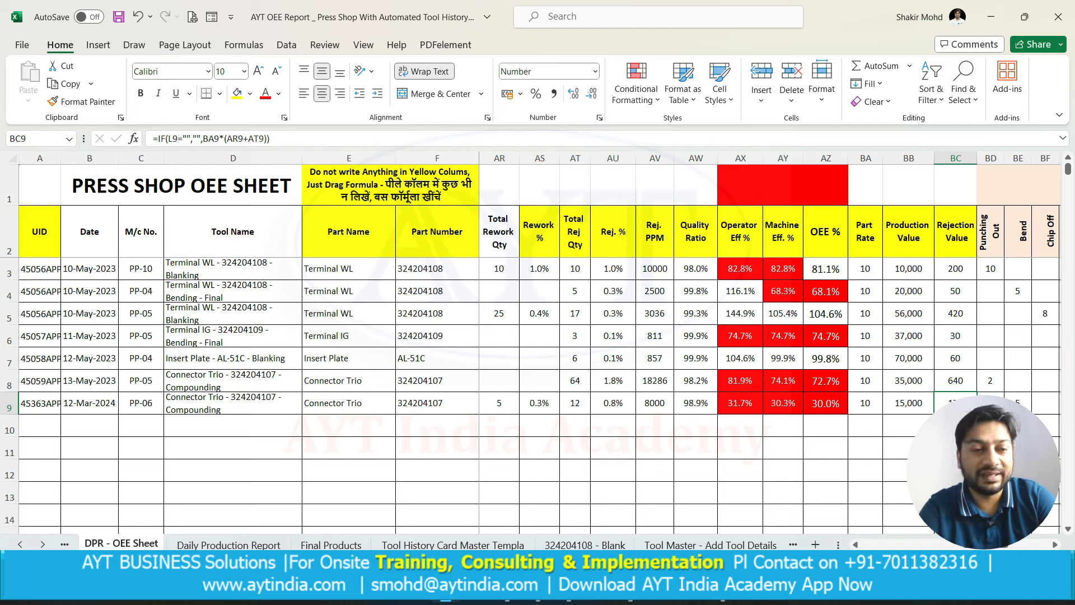
# View the Tool History Card master template sheet and examine its columns across to Due for PM
pyautogui.click(232, 403)
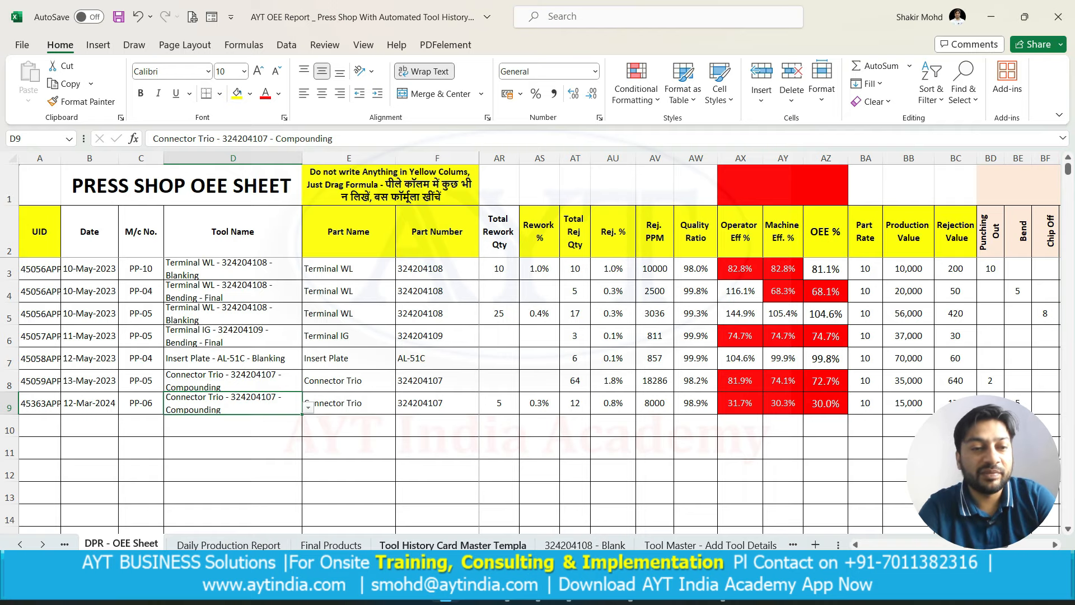
pyautogui.click(453, 544)
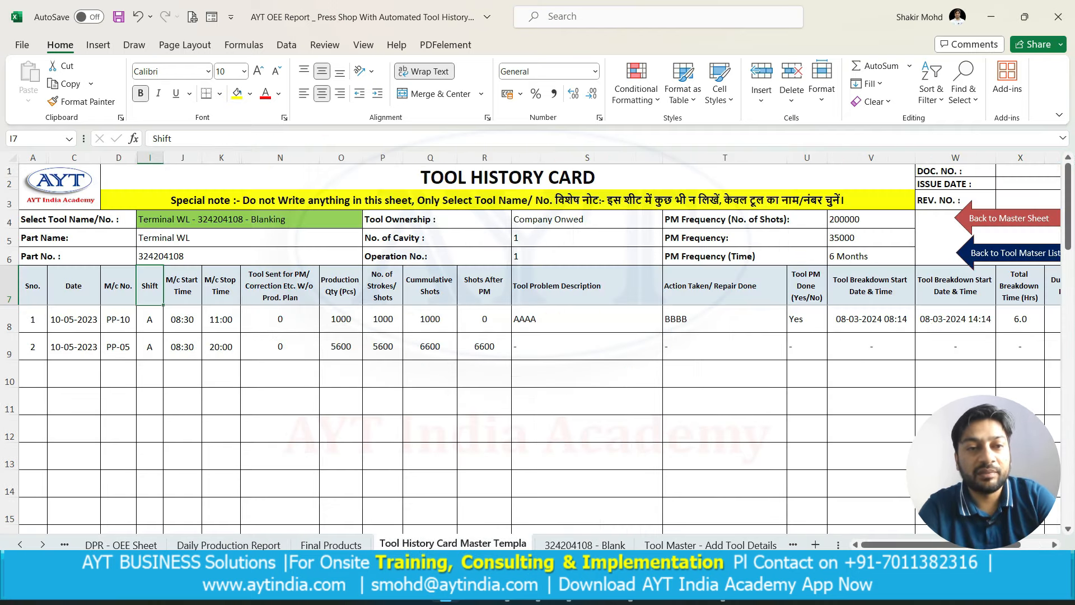
pyautogui.hscroll(1, 539, 342)
pyautogui.hscroll(-1, 539, 343)
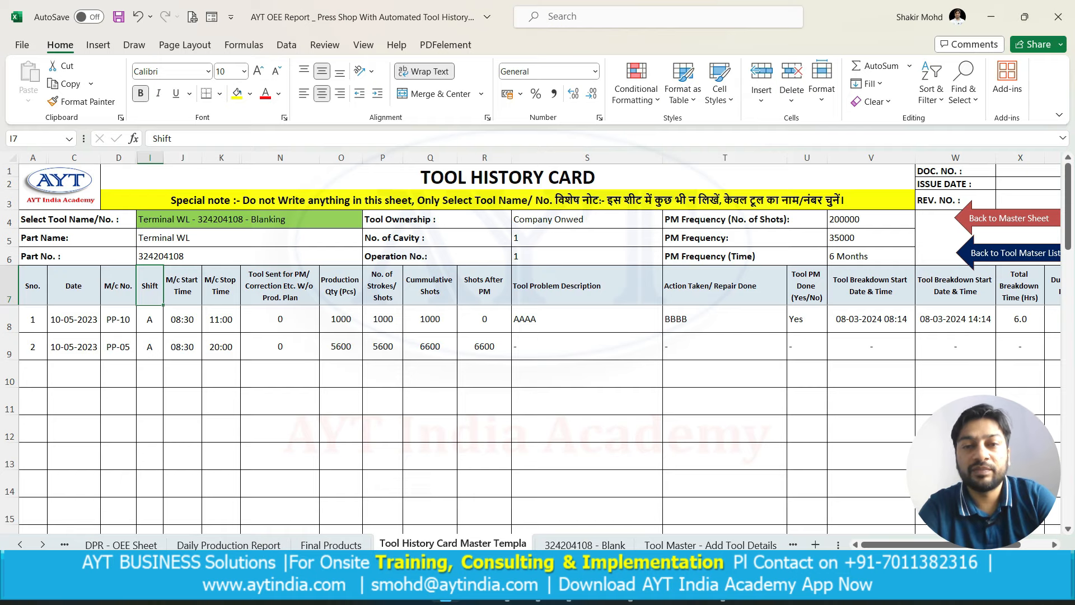
pyautogui.hscroll(2, 539, 343)
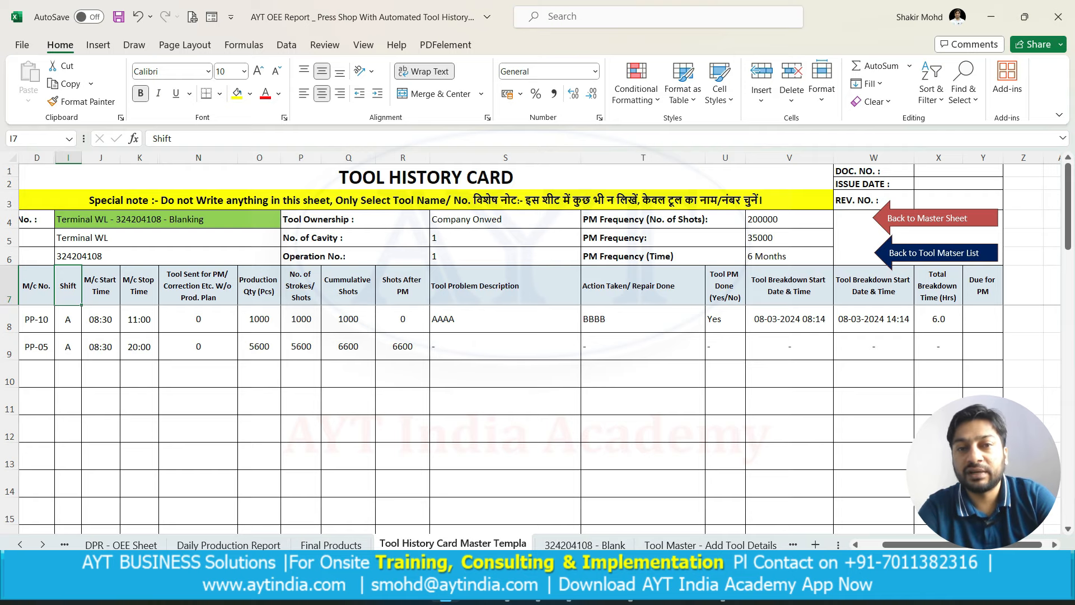
pyautogui.hscroll(-2, 539, 343)
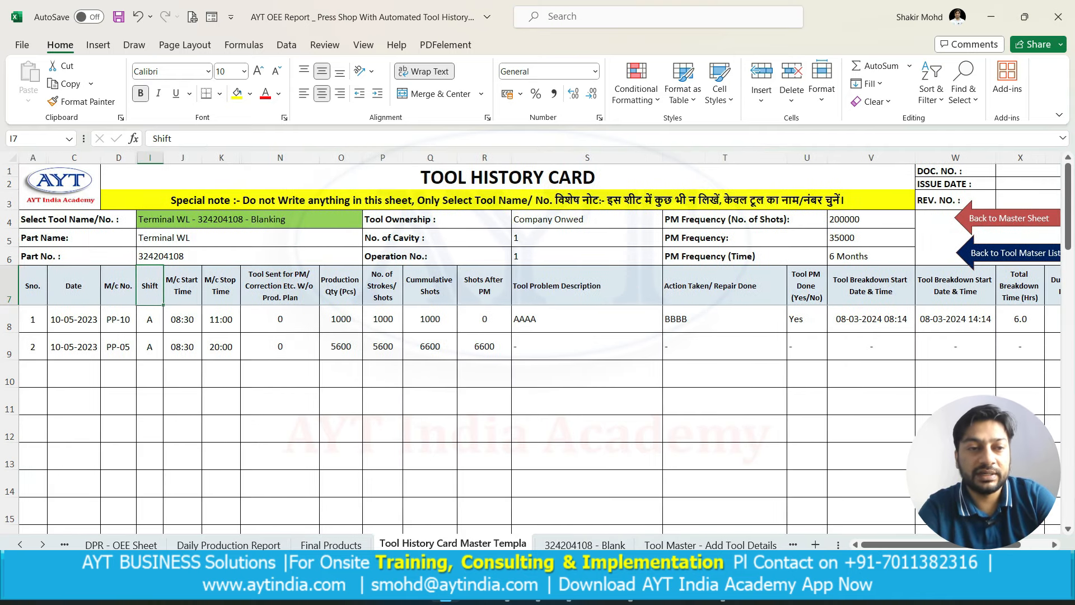
# Set the tool name in the Tool History Card to Connector Trio - 324204107 - Compounding
pyautogui.click(249, 220)
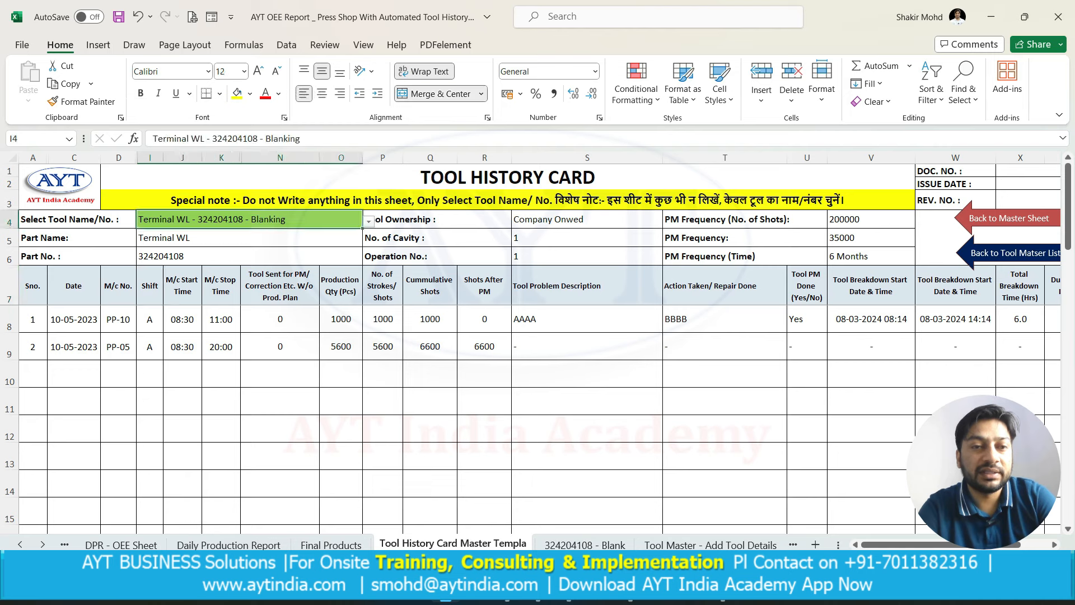
pyautogui.click(368, 221)
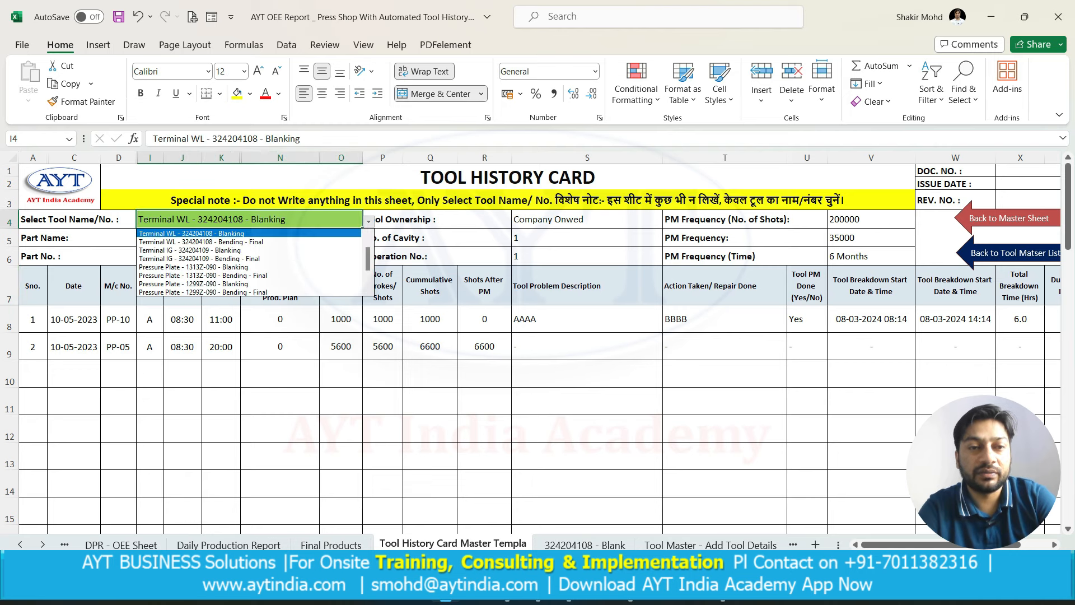
pyautogui.moveTo(367, 259); pyautogui.dragTo(368, 254)
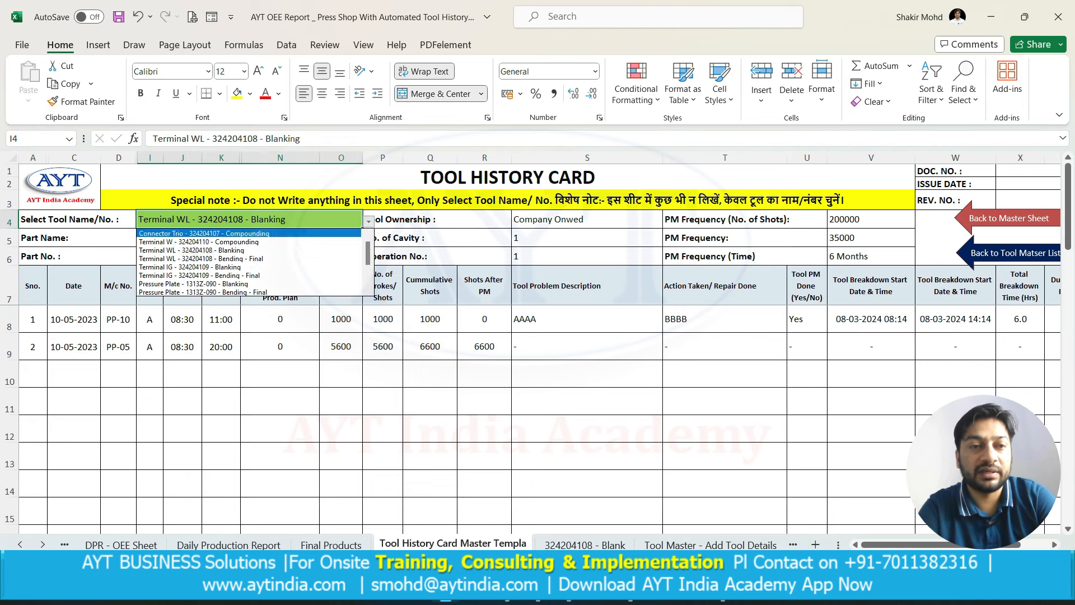
pyautogui.click(252, 233)
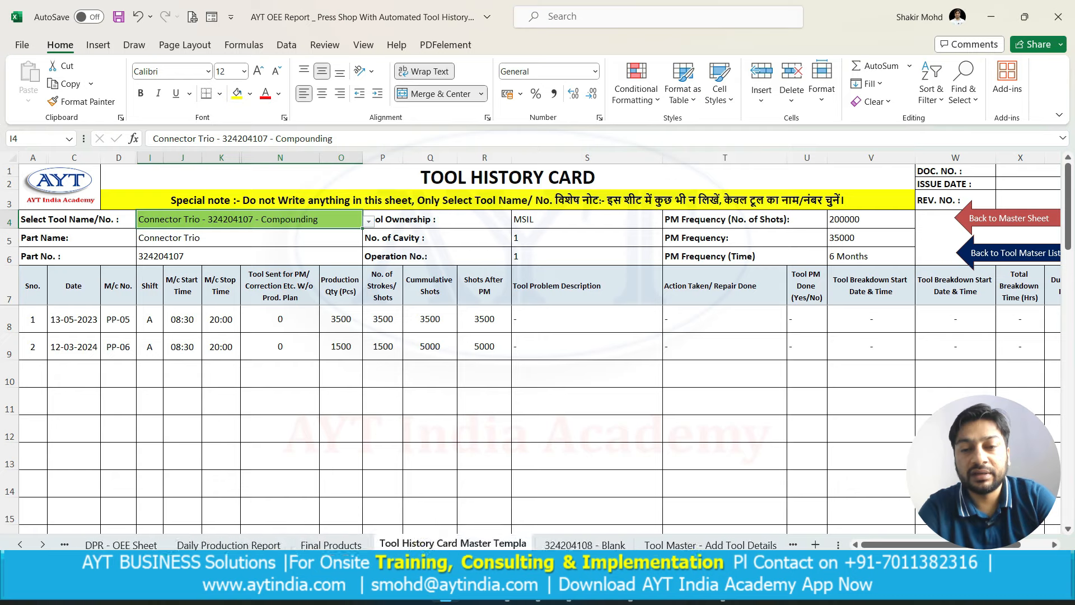
# Start a new entry in the Tool Maintenance Sheet by entering the current date, 12-03-2024, in cell C10
pyautogui.click(728, 545)
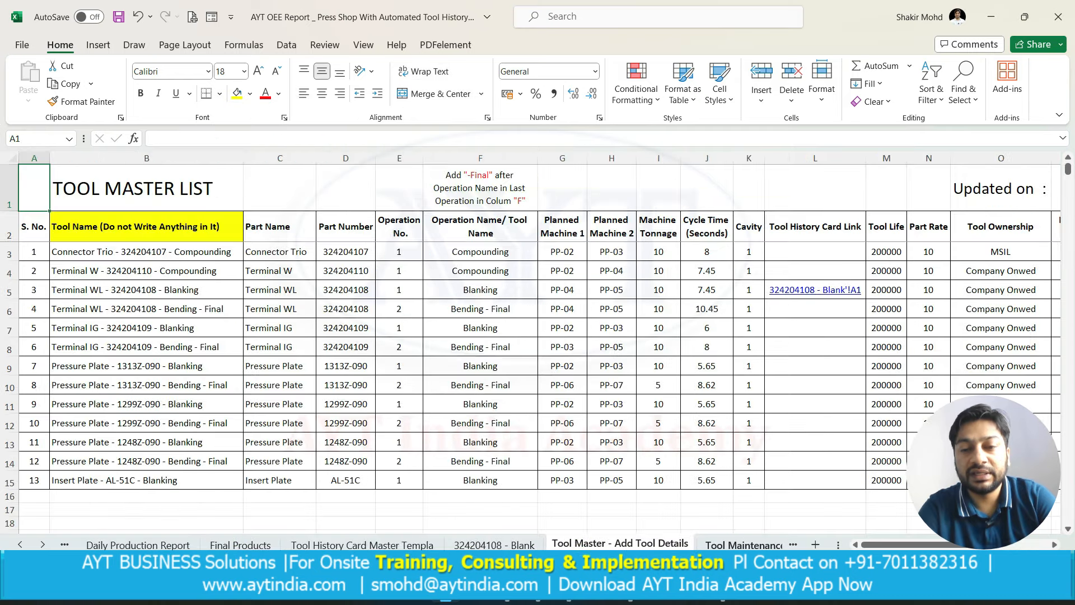
pyautogui.click(740, 544)
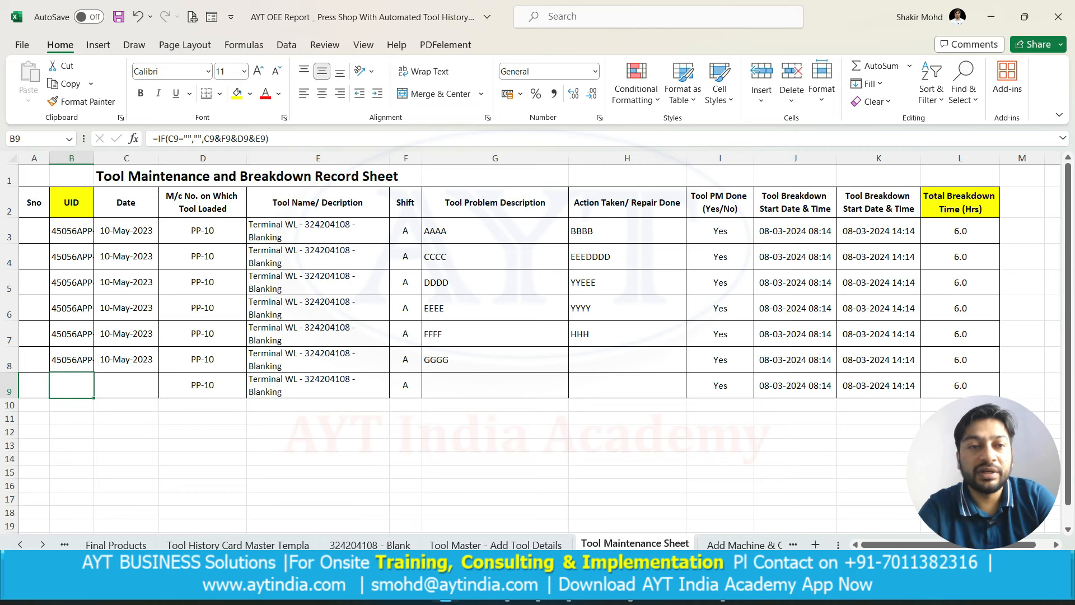
pyautogui.click(126, 405)
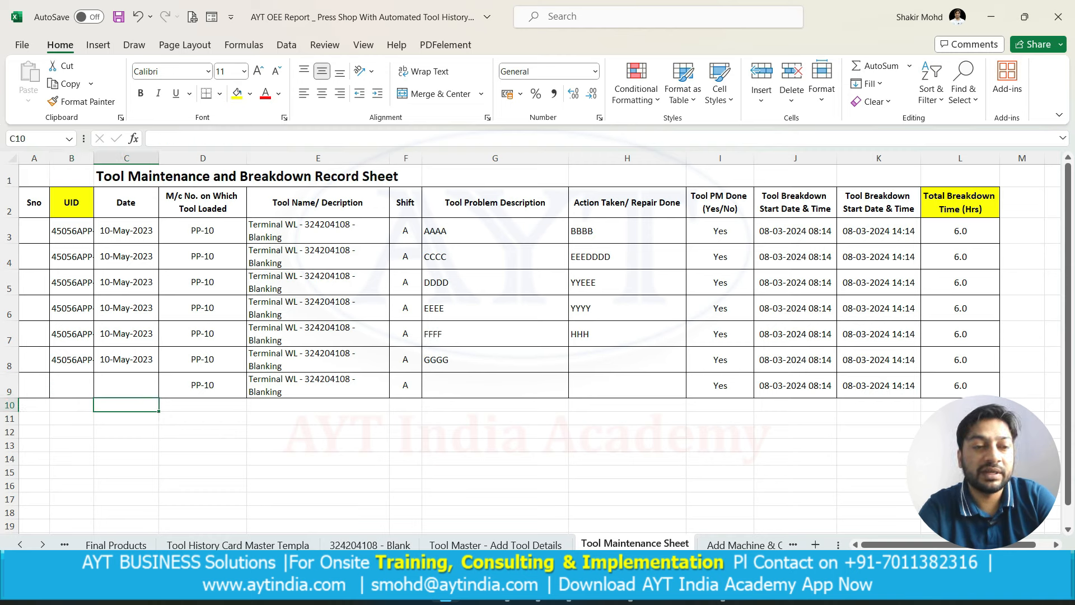
pyautogui.click(126, 385)
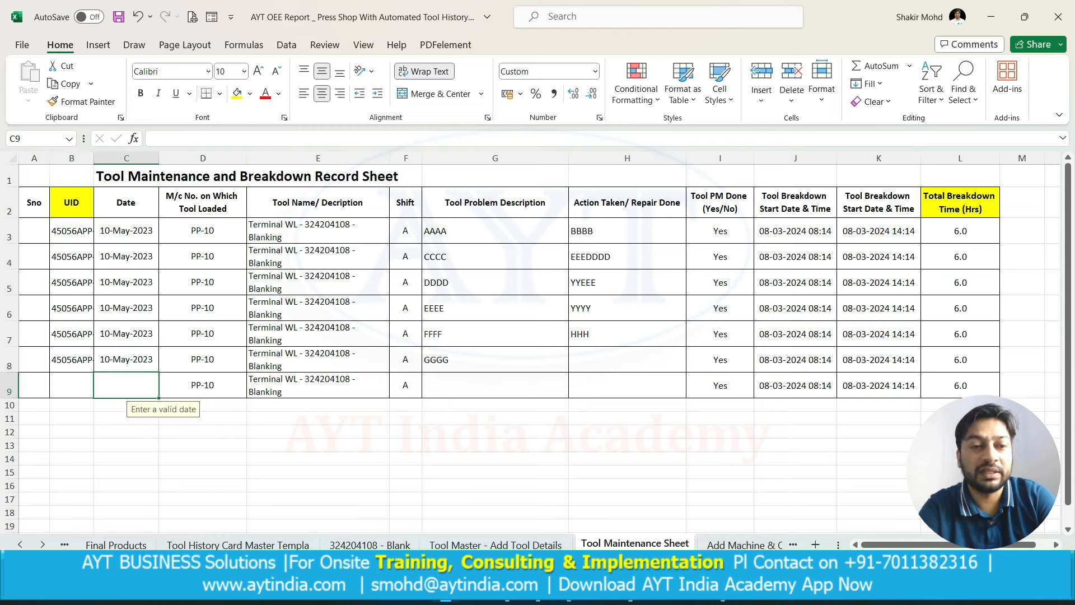
pyautogui.click(126, 404)
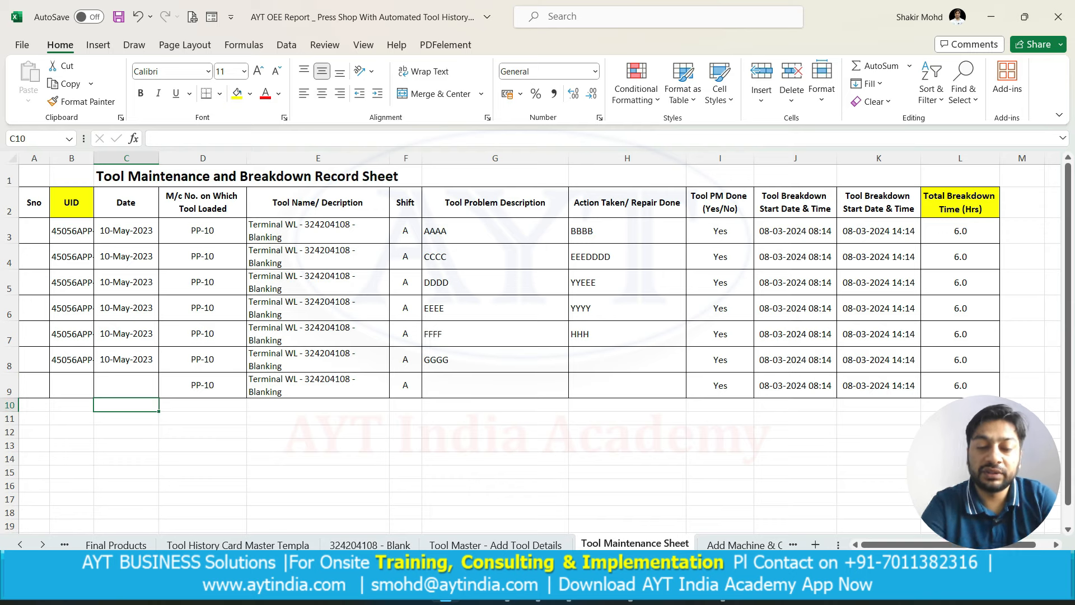
pyautogui.hotkey('ctrl', ';')
pyautogui.press('Return')
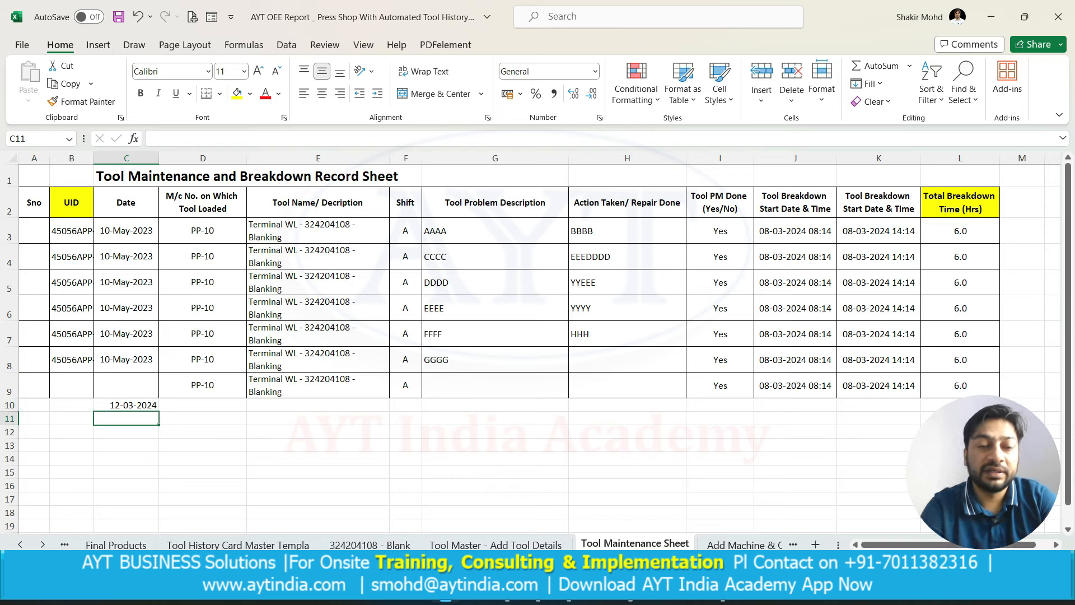
# Look up the latest entry's machine number on the DPR - OEE Sheet, then return to the Tool Maintenance Sheet
pyautogui.click(203, 405)
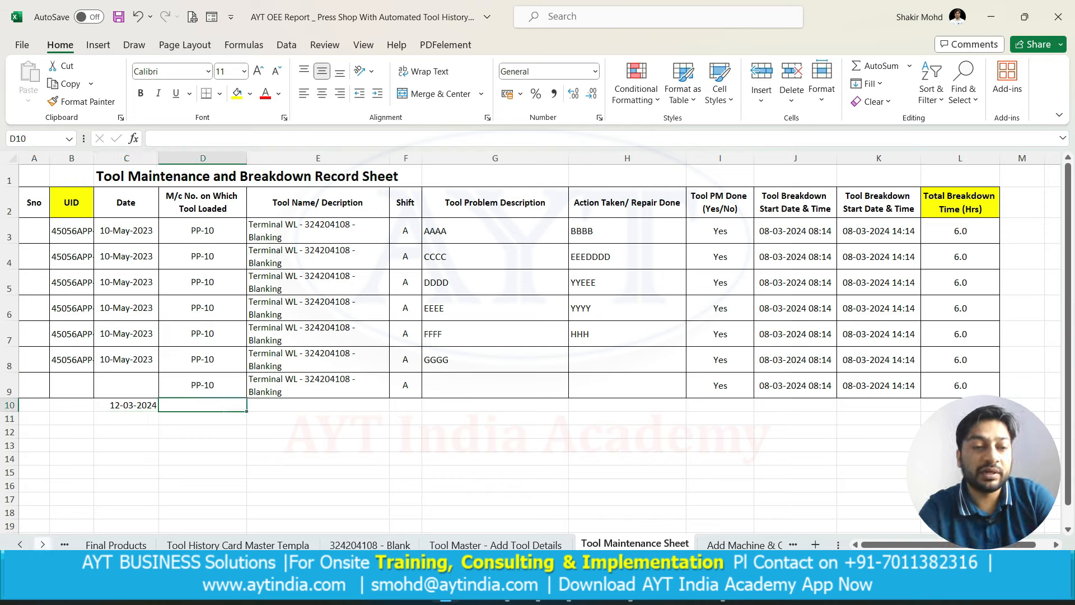
pyautogui.click(20, 544)
pyautogui.click(20, 544)
pyautogui.click(20, 544)
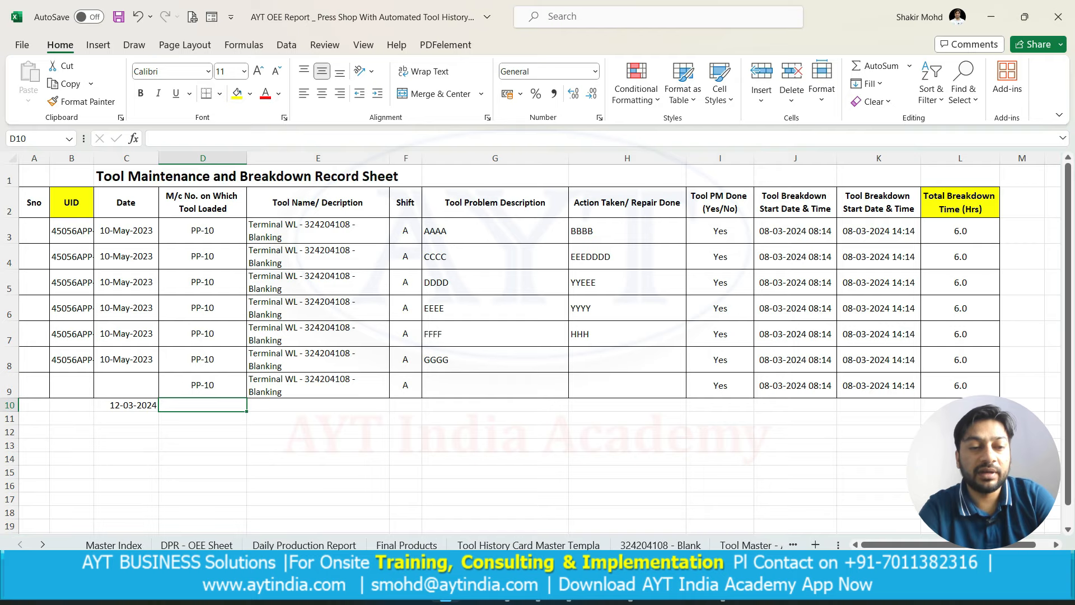
pyautogui.click(196, 544)
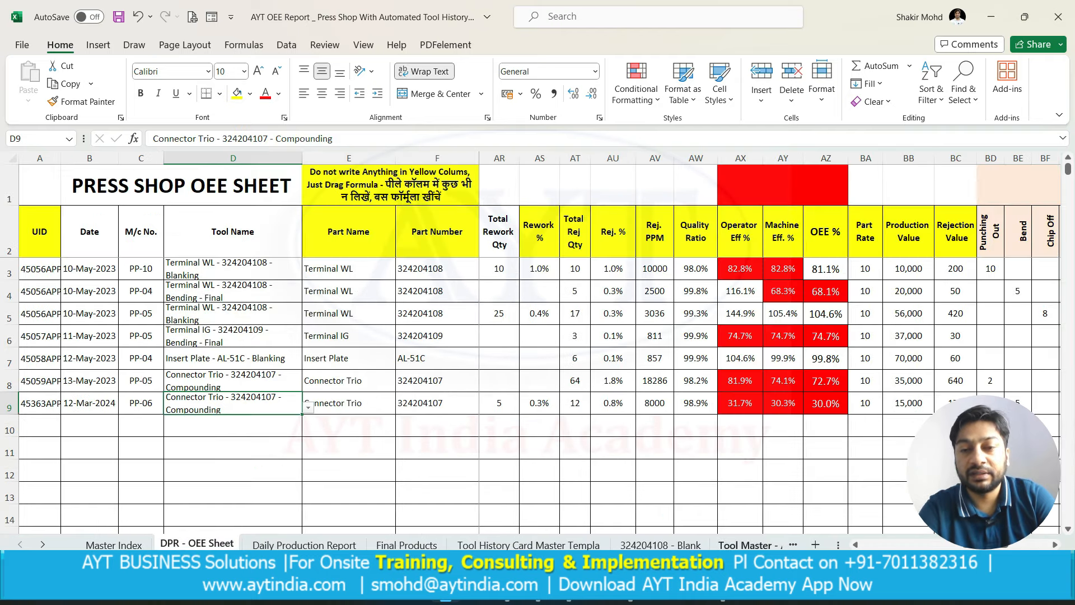
pyautogui.click(750, 544)
pyautogui.click(750, 545)
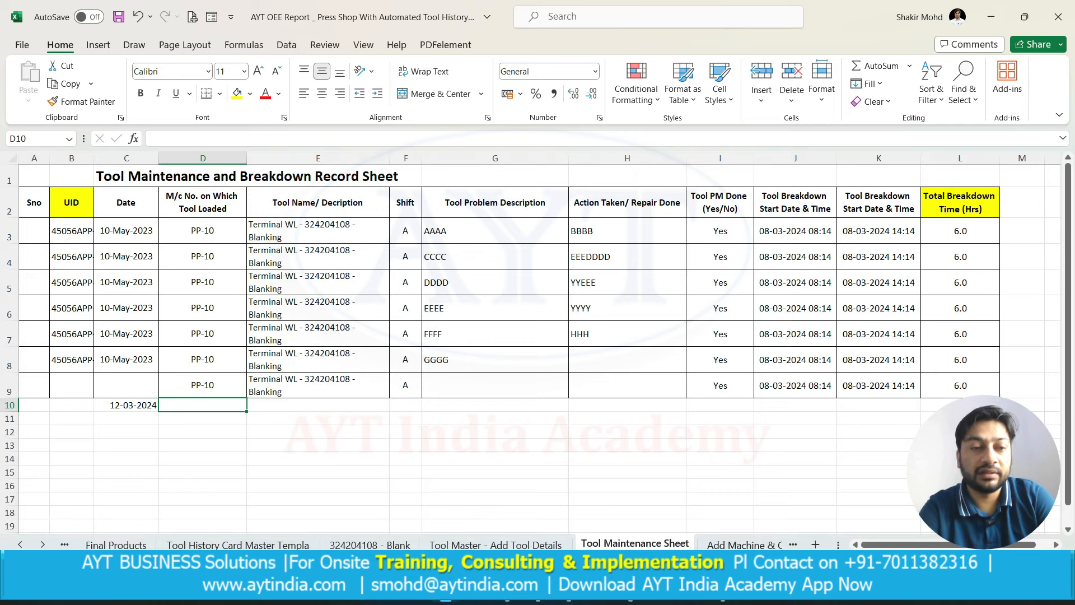
# Fill the machine number down from row 9 into cell D10 and change it to PP-06
pyautogui.press('Up')
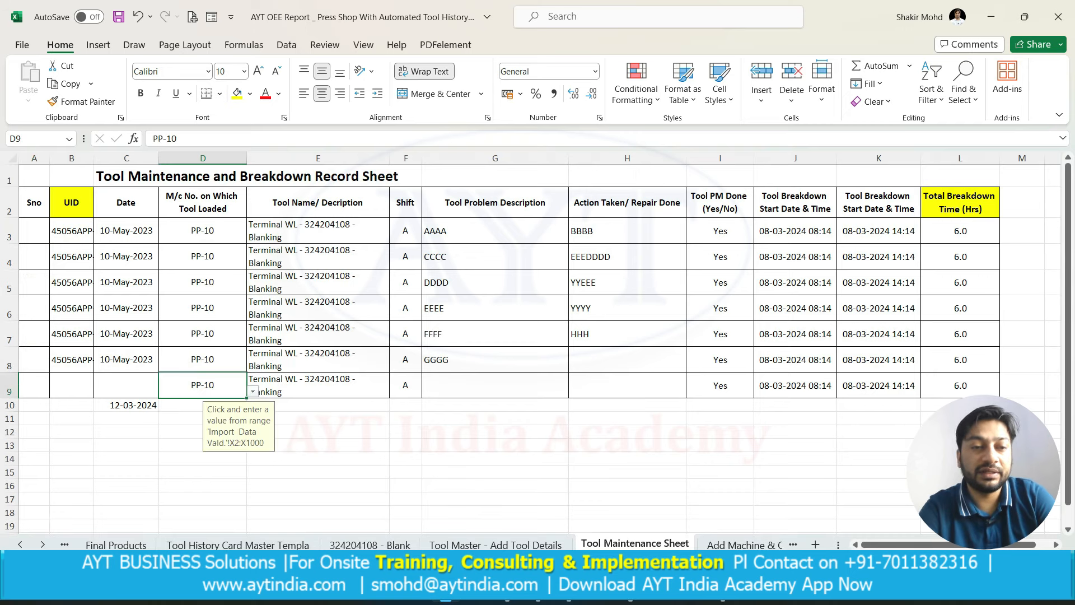
pyautogui.hotkey('shift', 'Down')
pyautogui.hotkey('ctrl', 'd')
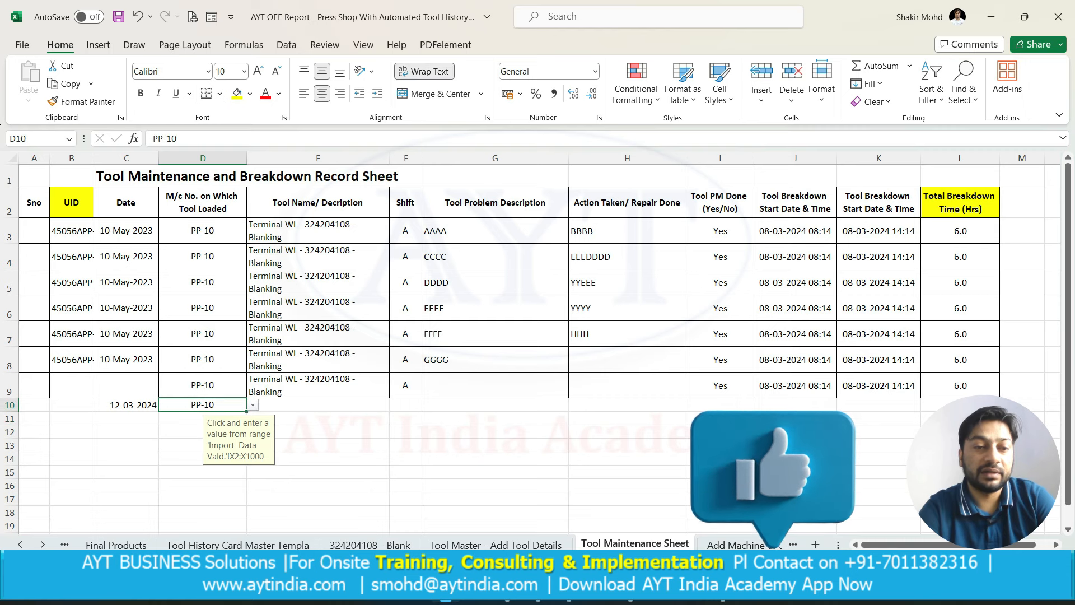
pyautogui.hotkey('alt', 'Down')
pyautogui.press('Up')
pyautogui.press('Up')
pyautogui.press('Up')
pyautogui.press('Up')
pyautogui.press('Return')
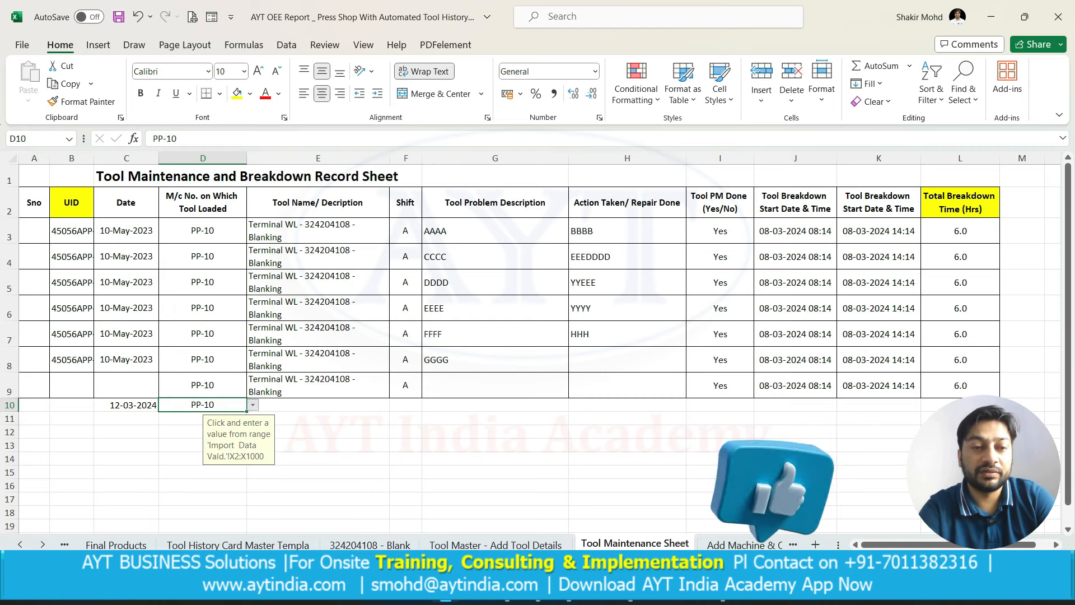
# Fill the tool name and shift down from row 9 into row 10 of the maintenance record
pyautogui.press('Tab')
pyautogui.press('Up')
pyautogui.hotkey('shift', 'Down')
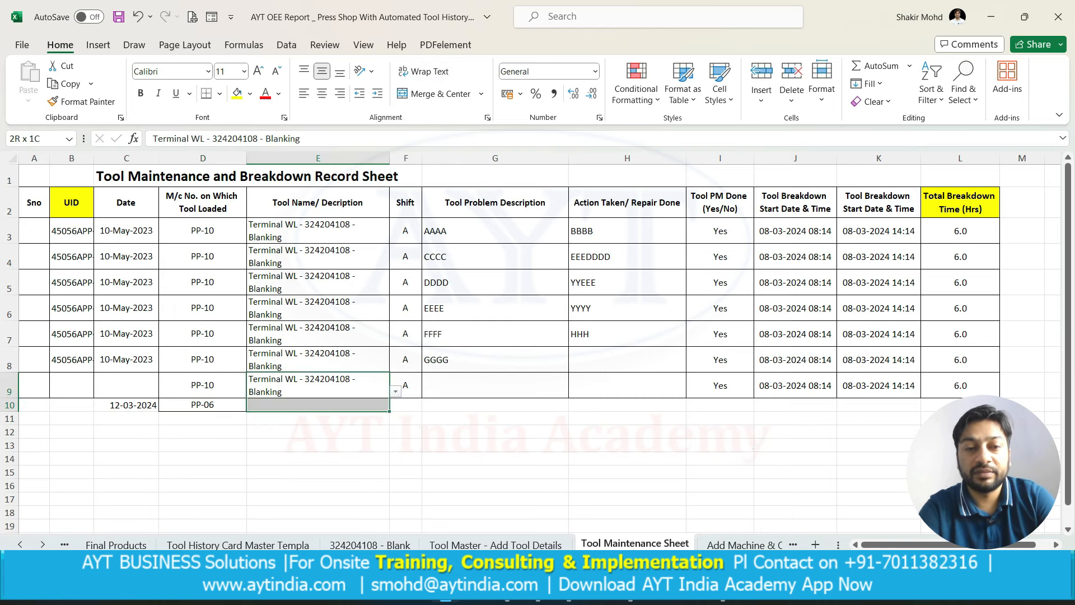
pyautogui.hotkey('ctrl', 'd')
pyautogui.hotkey('shift', 'Right')
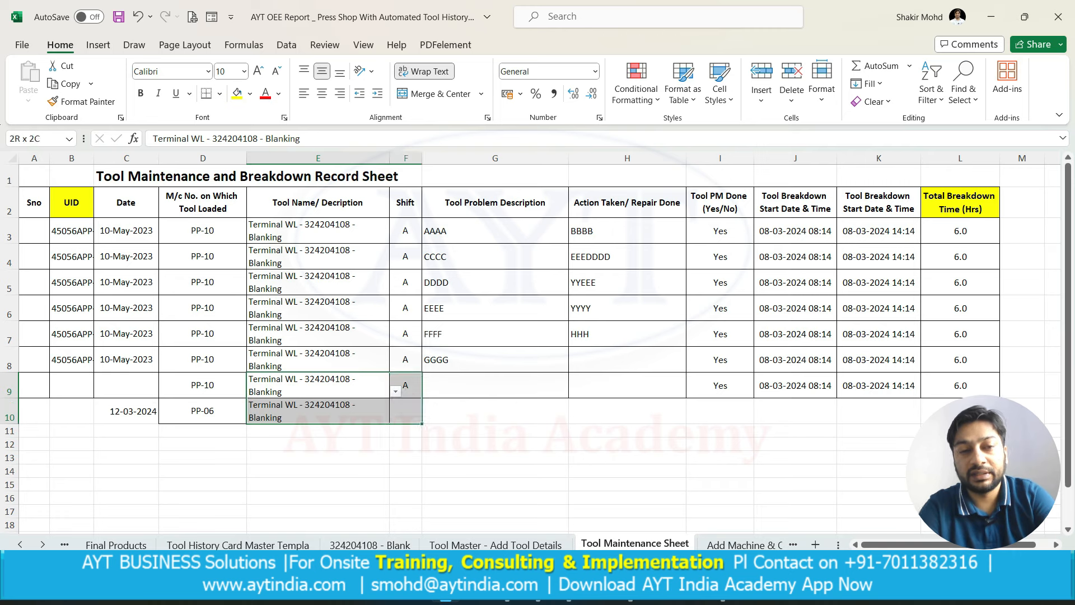
pyautogui.hotkey('ctrl', 'd')
# Set the tool name in cell E10 to Connector Trio - 324204107 - Compounding
pyautogui.press('Down')
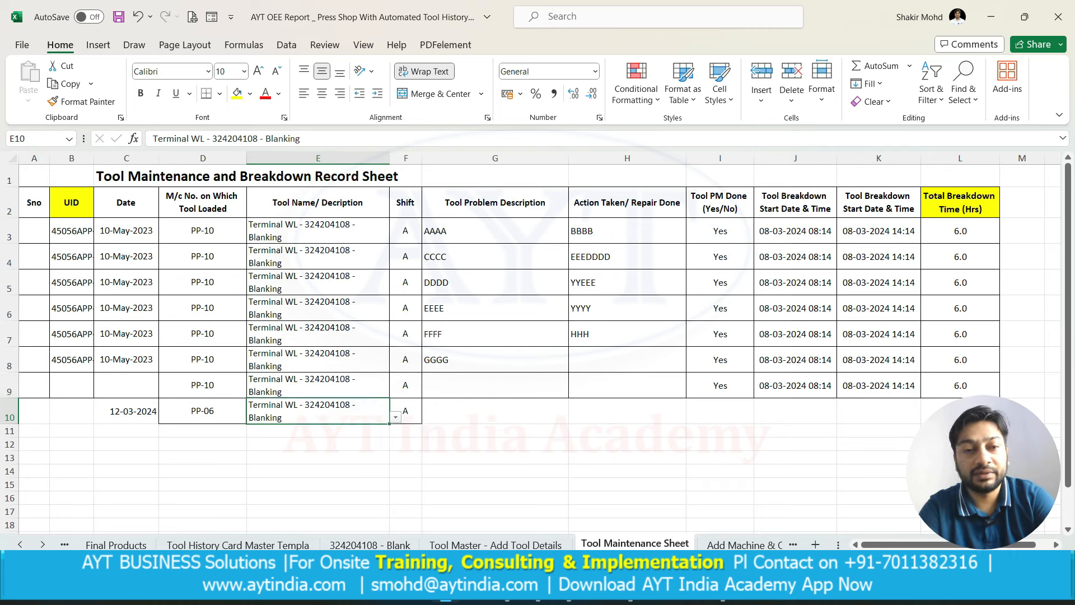
pyautogui.hotkey('alt', 'Down')
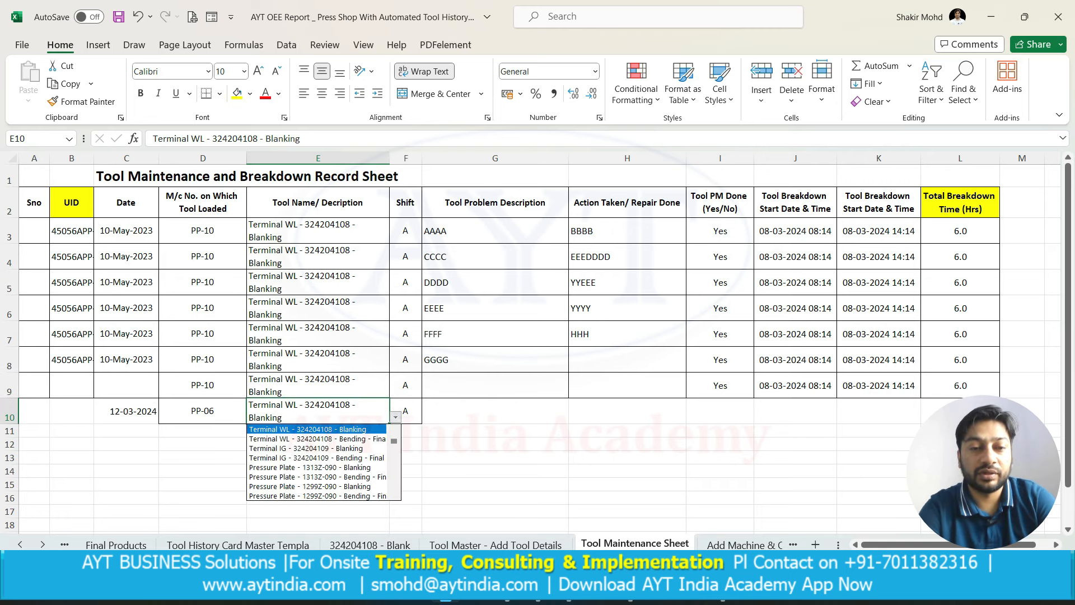
pyautogui.scroll(1, 317, 448)
pyautogui.click(317, 429)
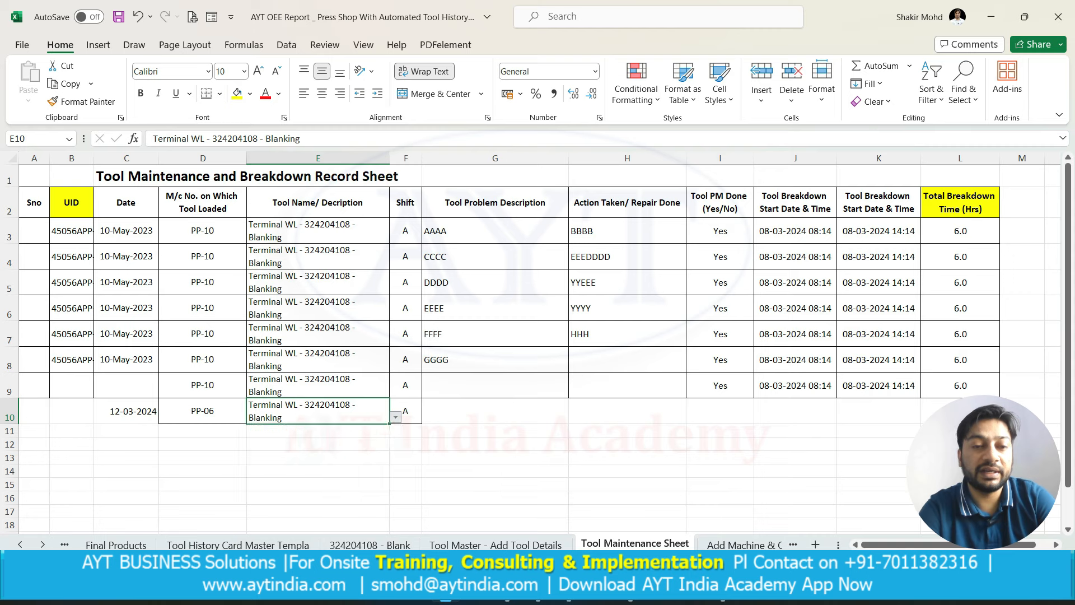
# Enter Punch Broken as the tool problem and Punch Replace as the action taken in row 10
pyautogui.click(495, 431)
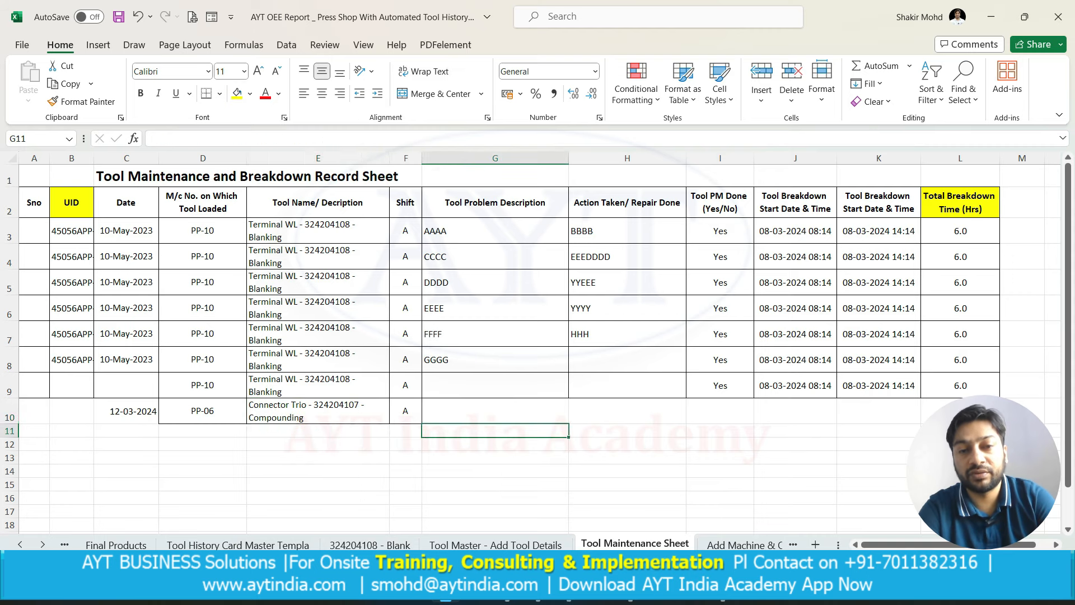
pyautogui.click(495, 411)
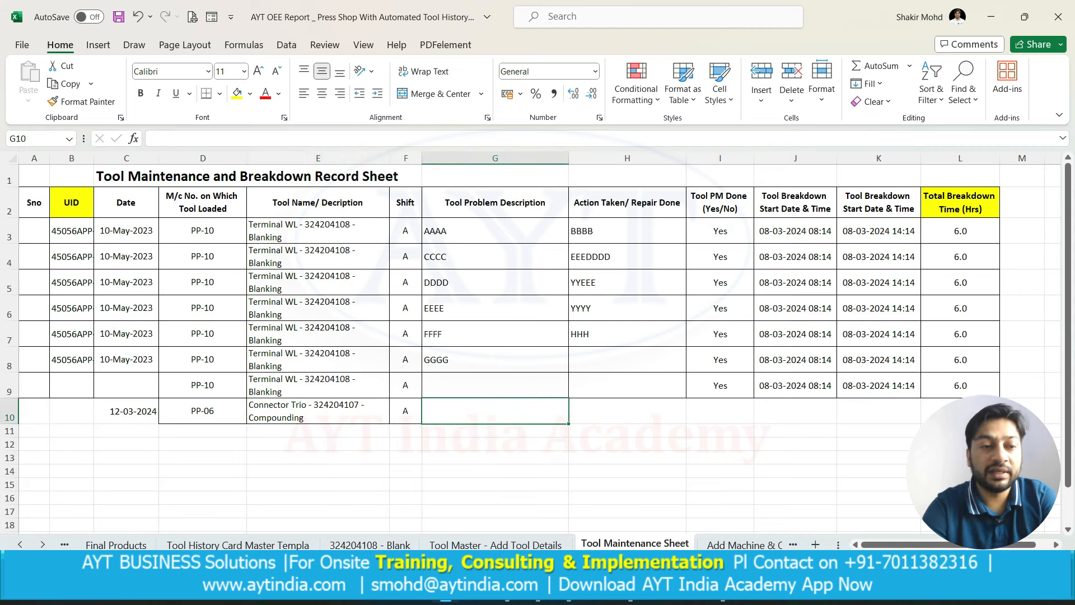
pyautogui.write('Punch')
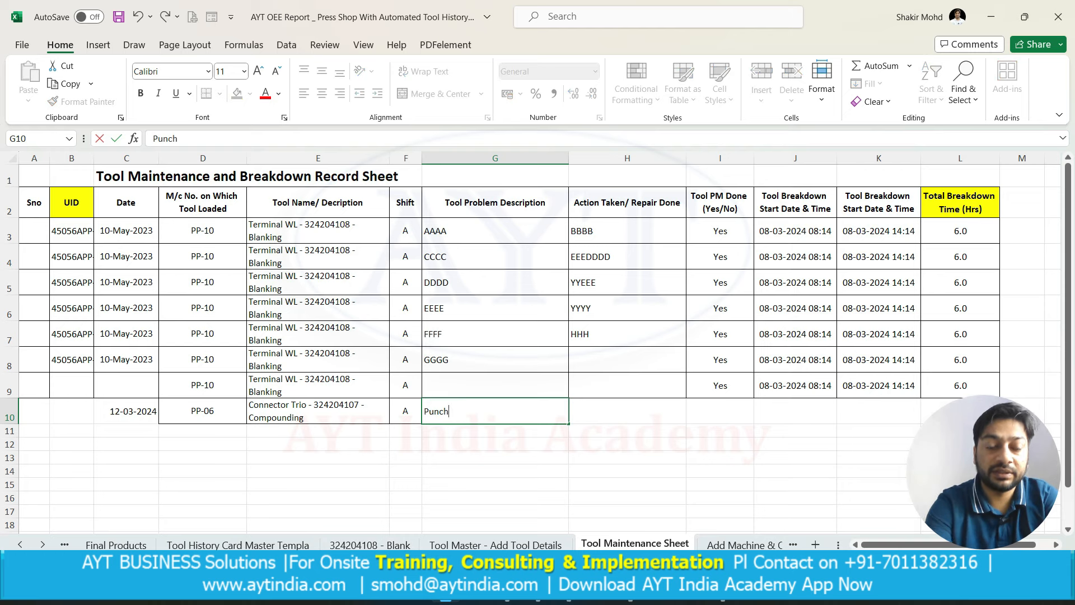
pyautogui.write(' Broken')
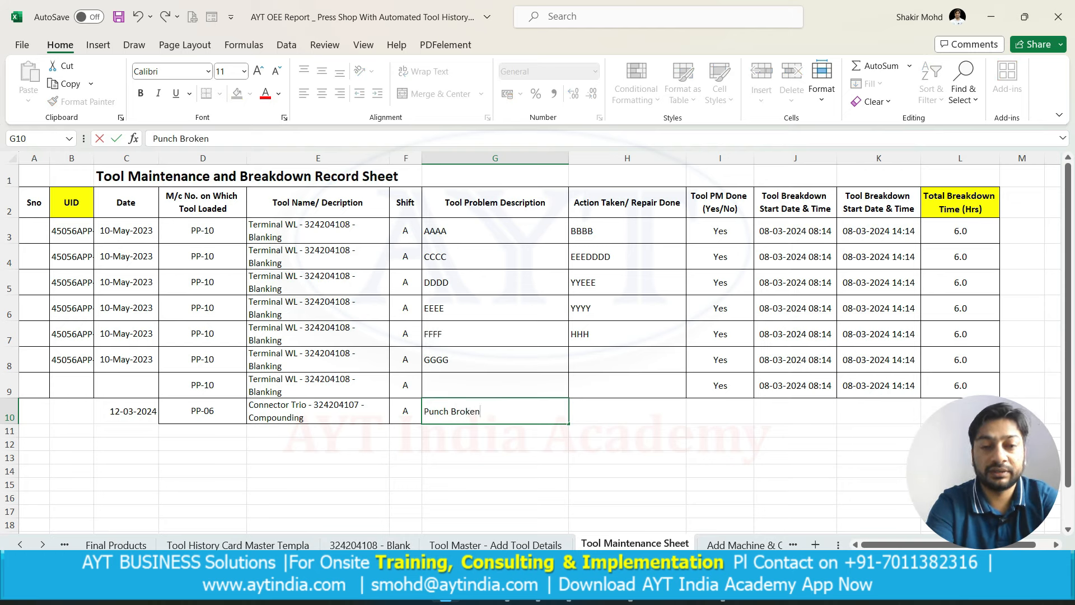
pyautogui.press('Tab')
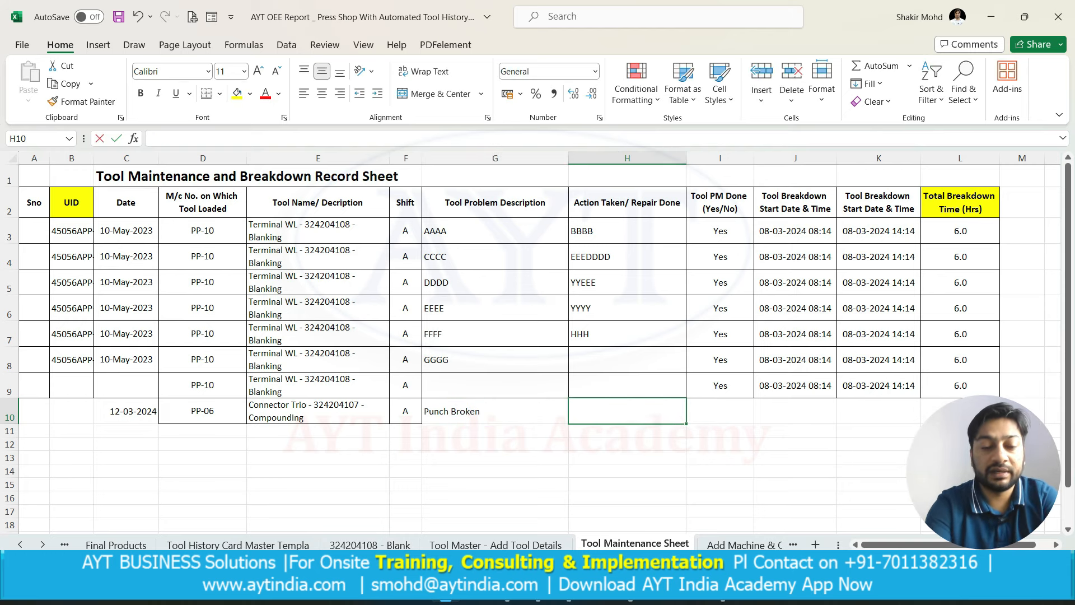
pyautogui.write('Punch Replace')
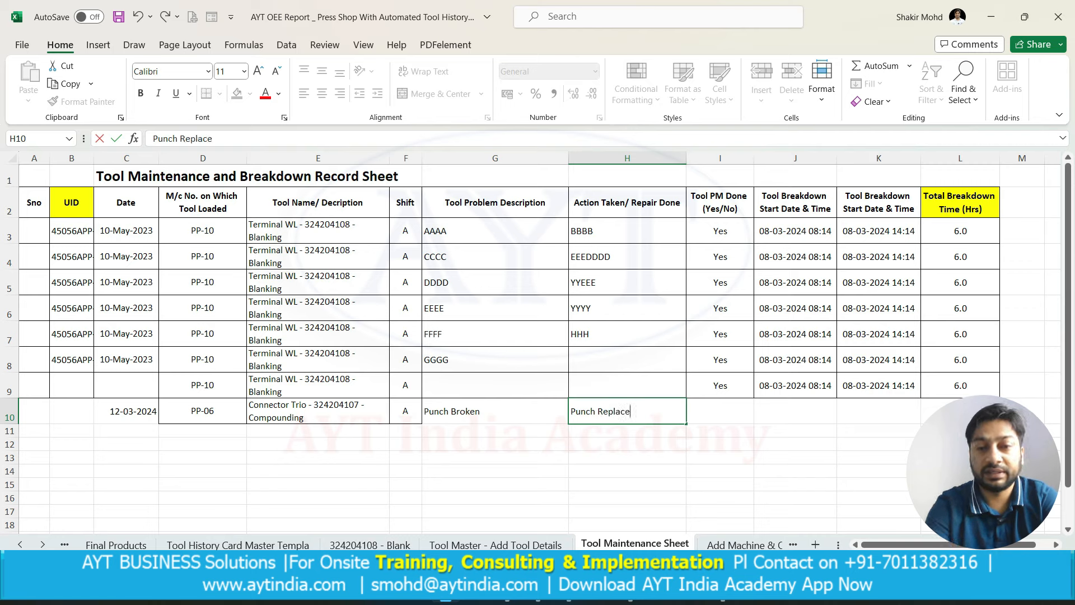
pyautogui.press('Tab')
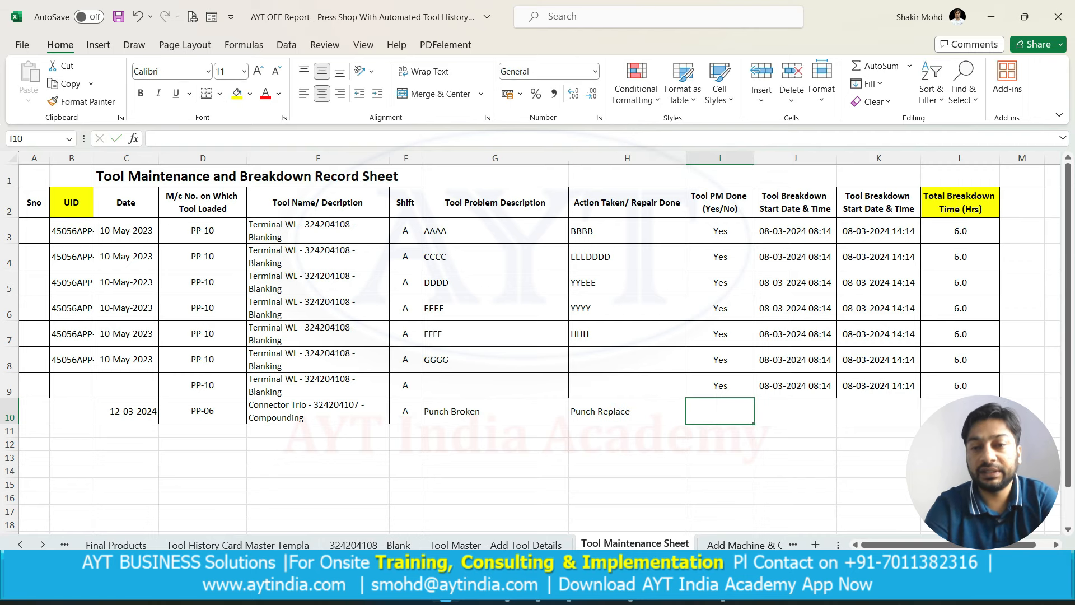
# Fill the breakdown start, breakdown end and total breakdown time cells down from row 9 into row 10
pyautogui.press('Up')
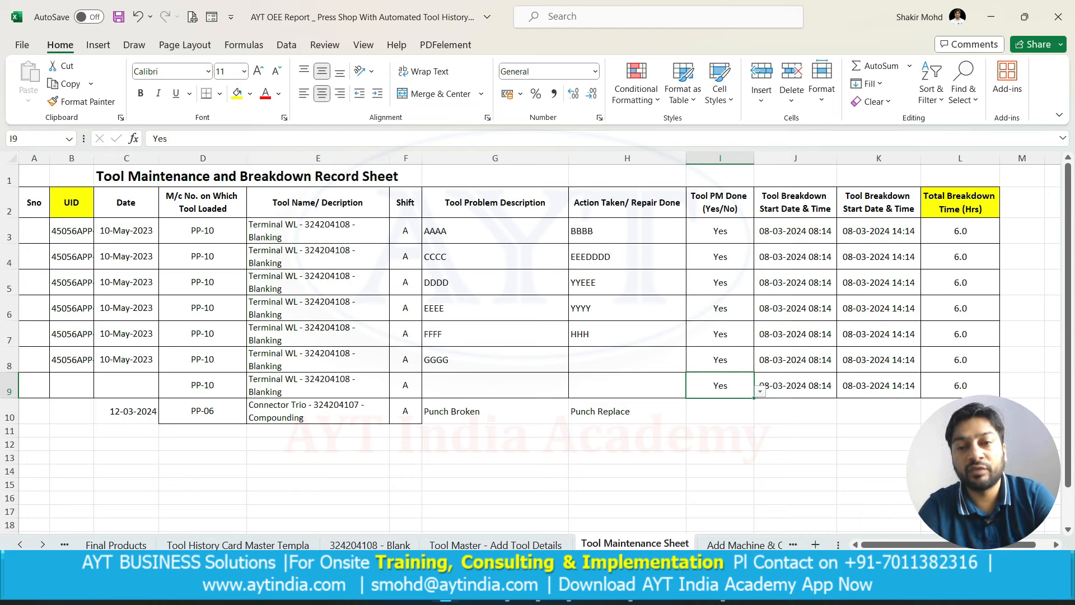
pyautogui.press('Right')
pyautogui.hotkey('shift', 'Right')
pyautogui.hotkey('shift', 'Right')
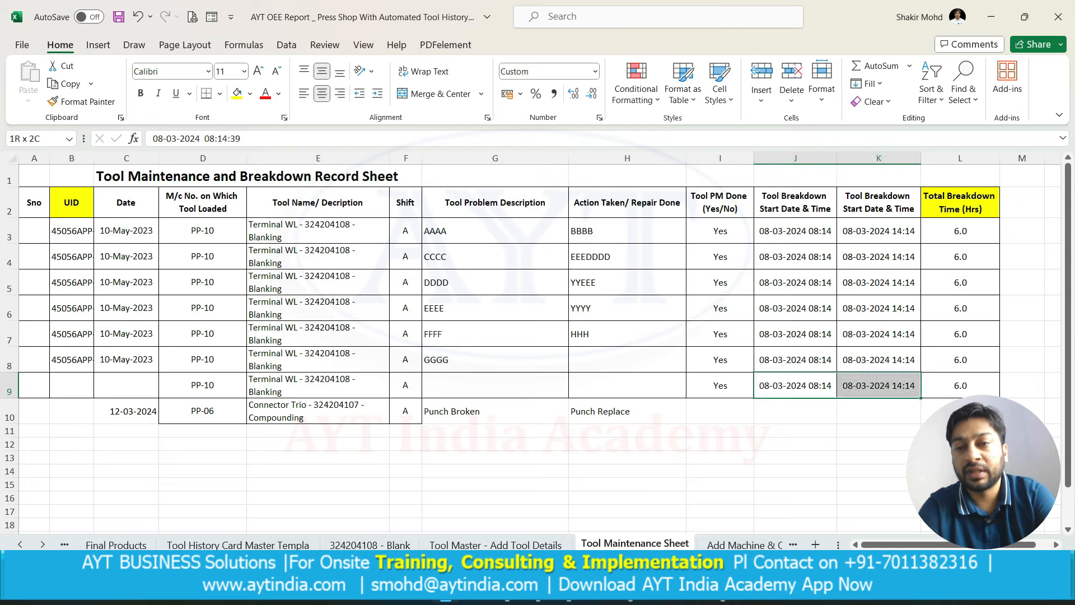
pyautogui.hotkey('shift', 'Down')
pyautogui.hotkey('ctrl', 'd')
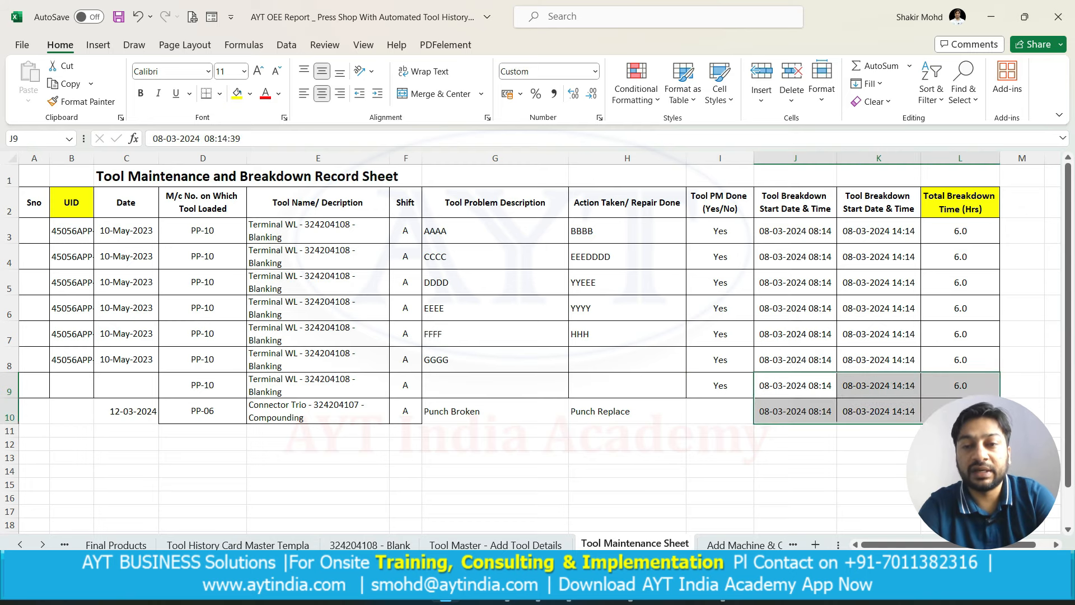
pyautogui.press('Down')
# Copy the formatting of row 9 onto row 10 of the maintenance record
pyautogui.click(9, 387)
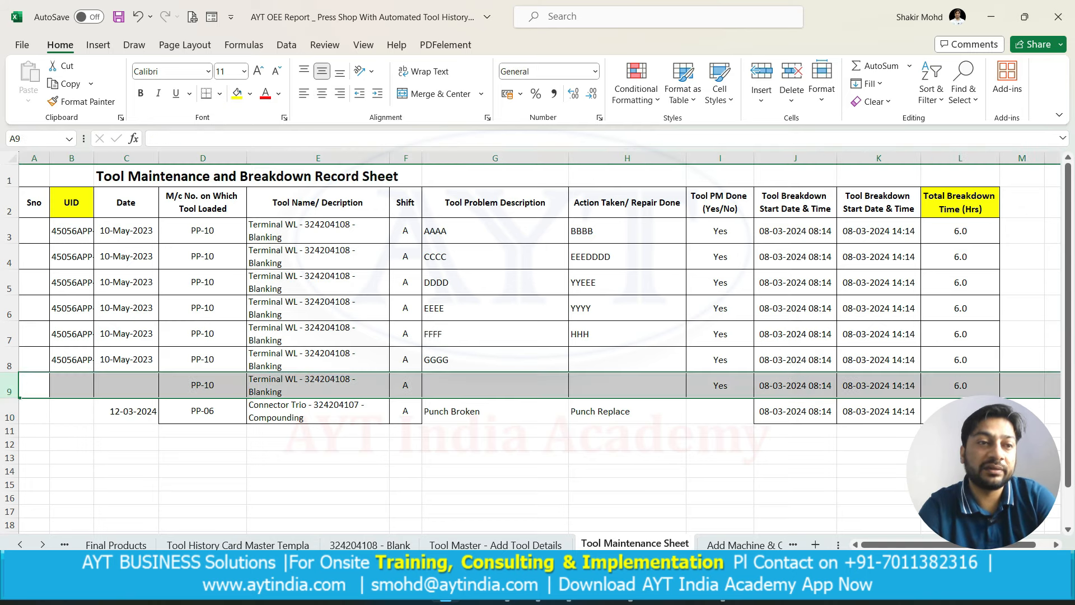
pyautogui.doubleClick(83, 101)
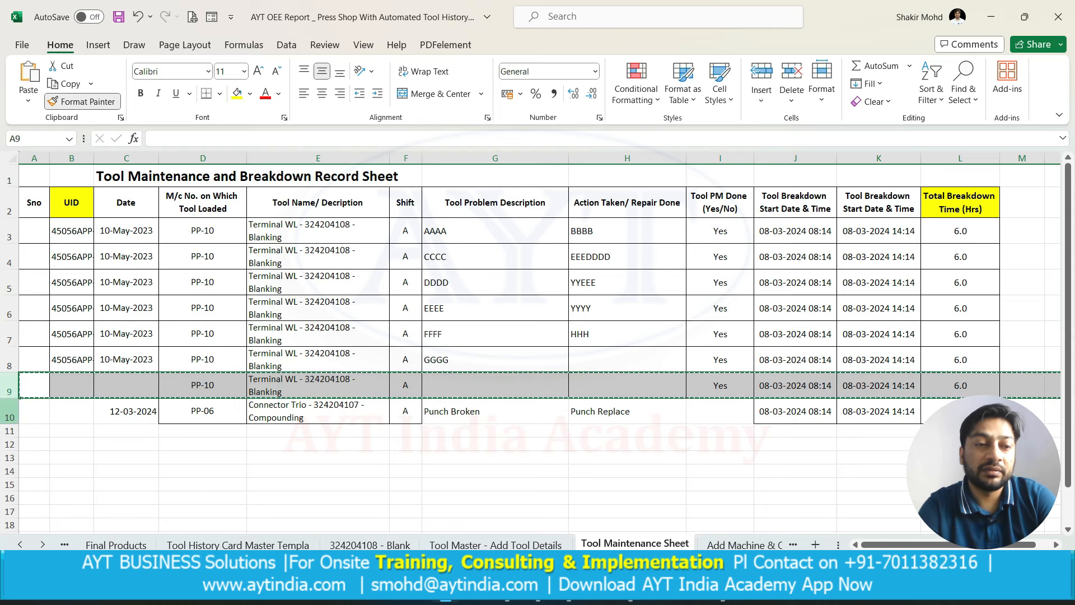
pyautogui.click(9, 411)
pyautogui.click(877, 471)
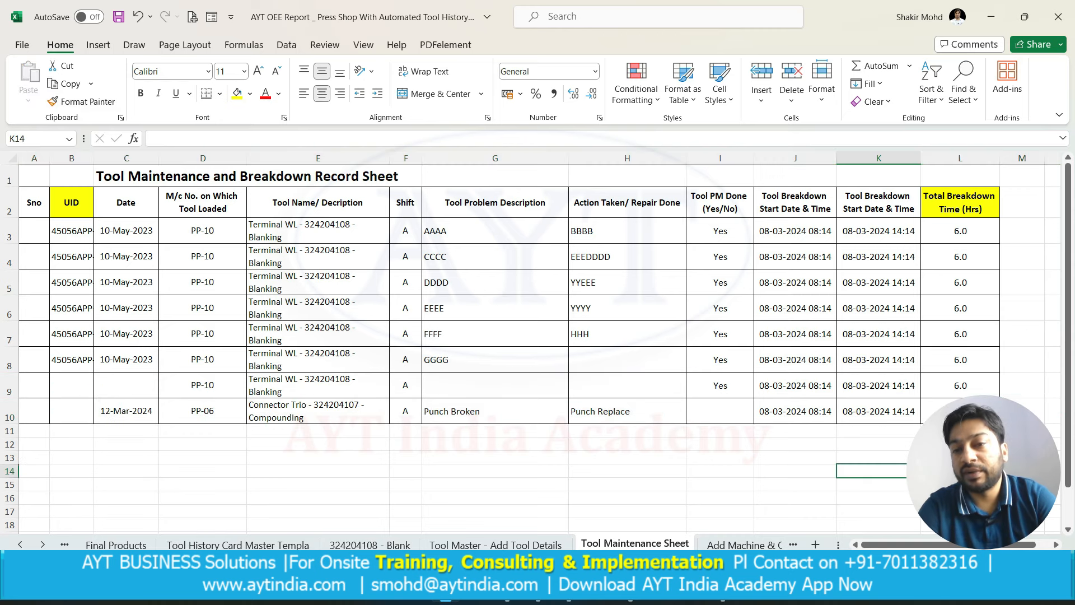
pyautogui.doubleClick(799, 411)
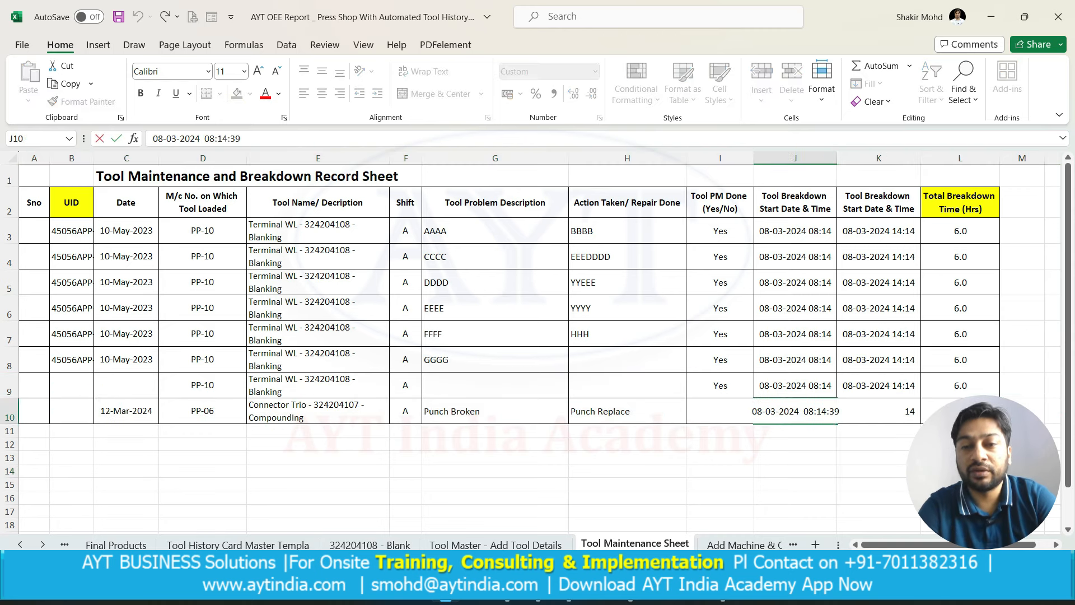
pyautogui.press('BackSpace')
pyautogui.press('BackSpace')
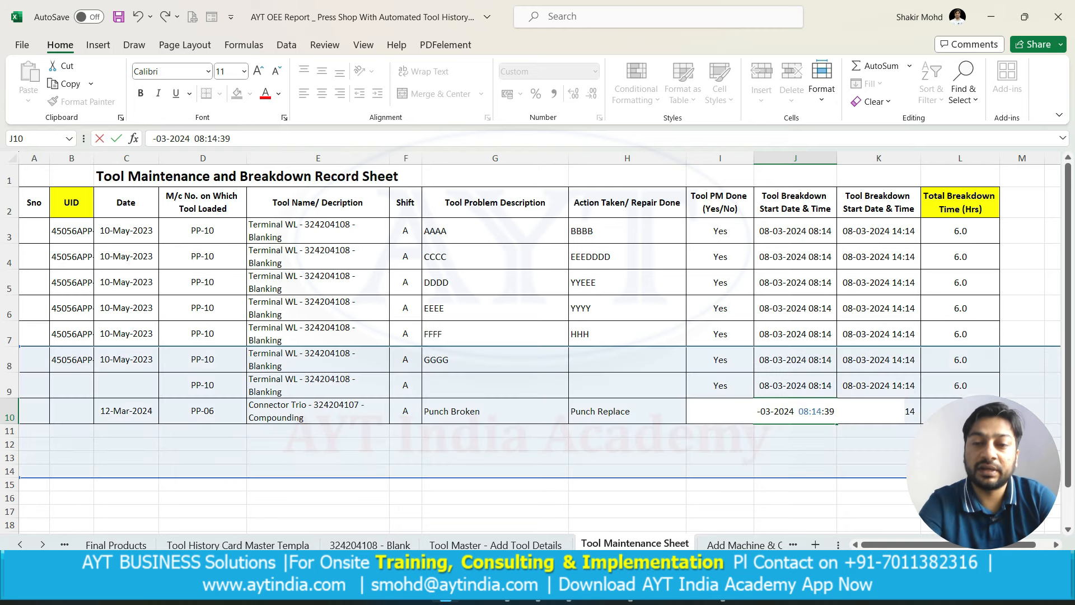
pyautogui.write('12')
pyautogui.click(825, 412)
pyautogui.press('BackSpace')
pyautogui.press('BackSpace')
pyautogui.press('Left')
pyautogui.press('Left')
pyautogui.press('BackSpace')
pyautogui.press('BackSpace')
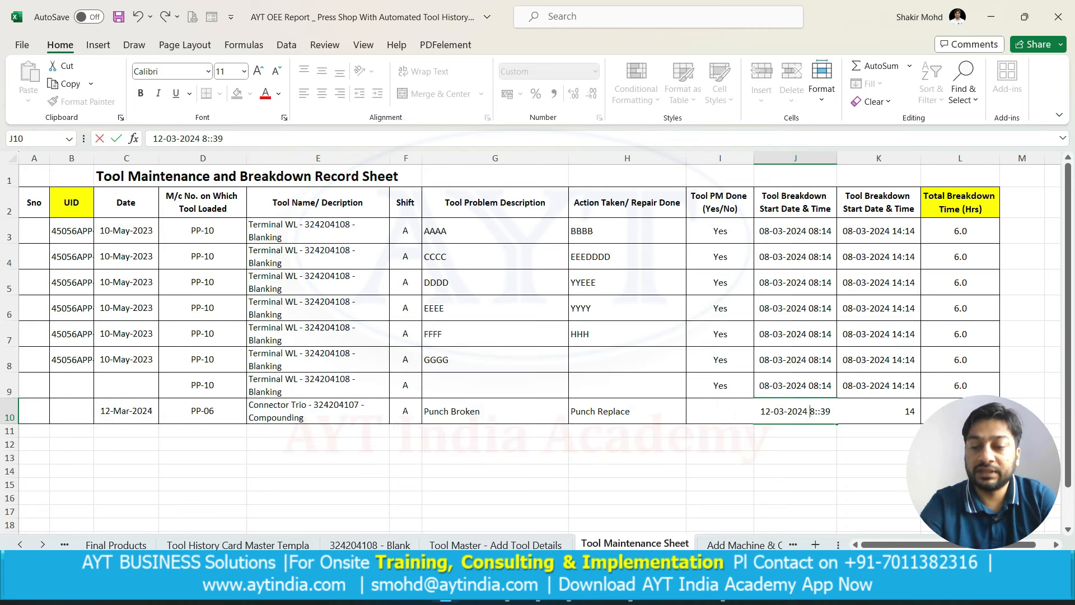
pyautogui.press('Delete')
pyautogui.write('10')
pyautogui.press('Right')
pyautogui.write('30')
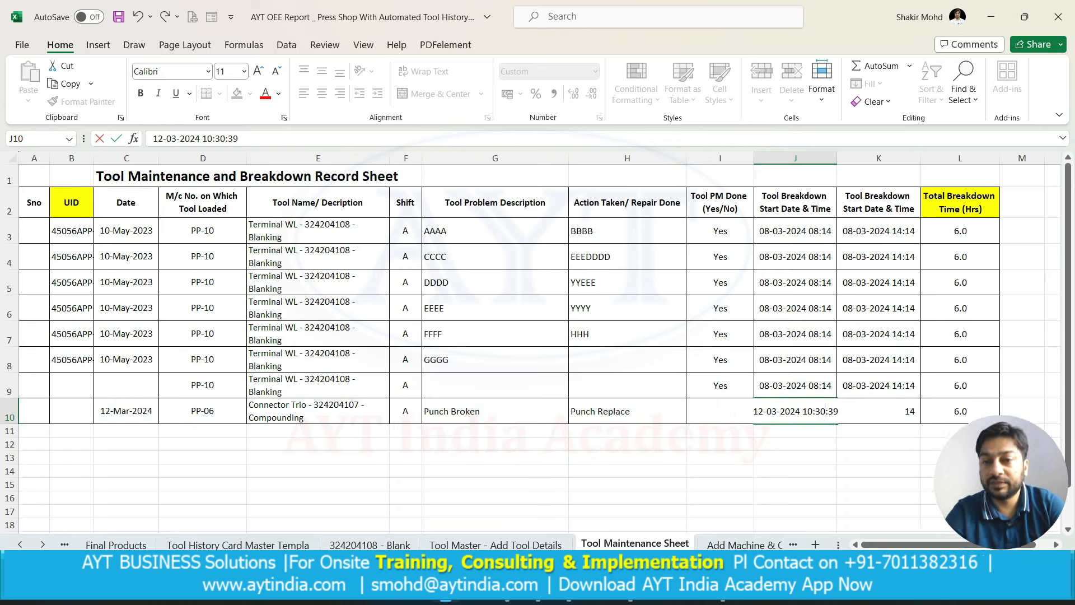
pyautogui.press('BackSpace')
pyautogui.press('BackSpace')
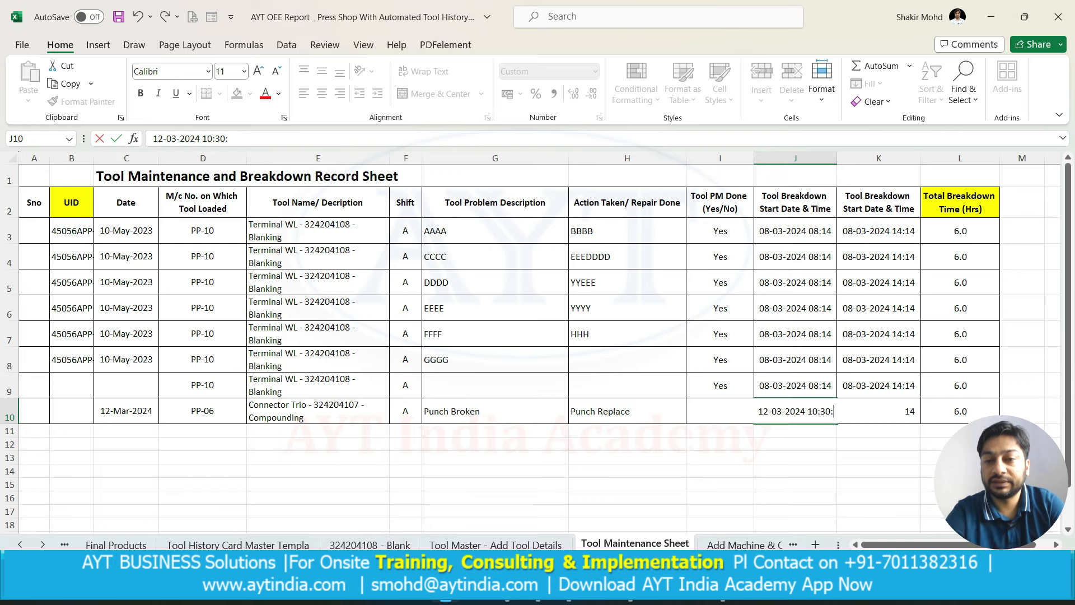
pyautogui.press('Return')
# Copy the breakdown start value from J10 into K10 and change its time to 11:00
pyautogui.press('Up')
pyautogui.hotkey('ctrl', 'c')
pyautogui.press('Right')
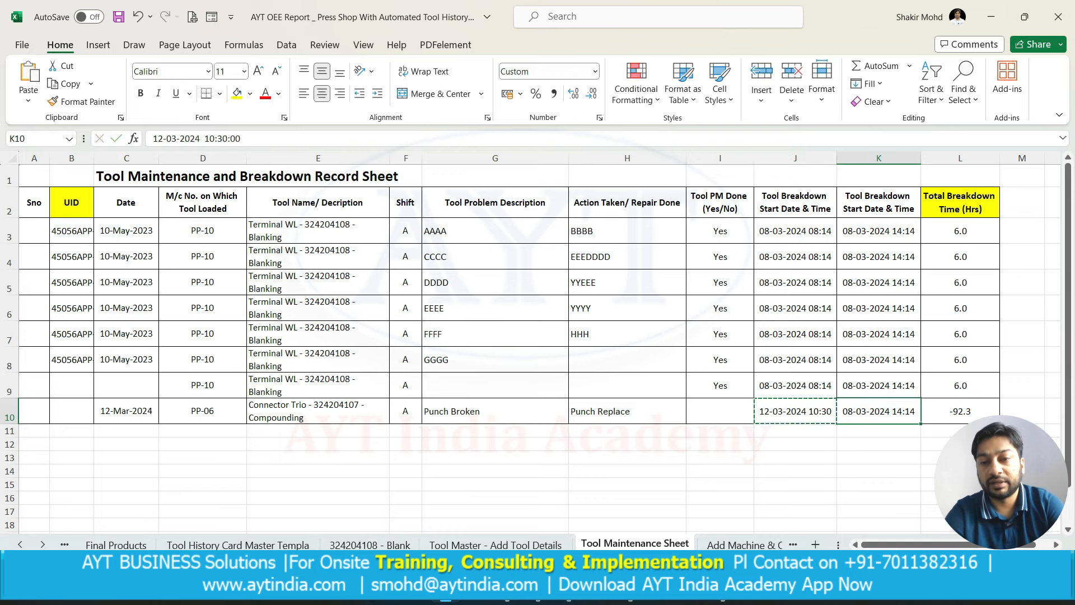
pyautogui.hotkey('ctrl', 'v')
pyautogui.press('F2')
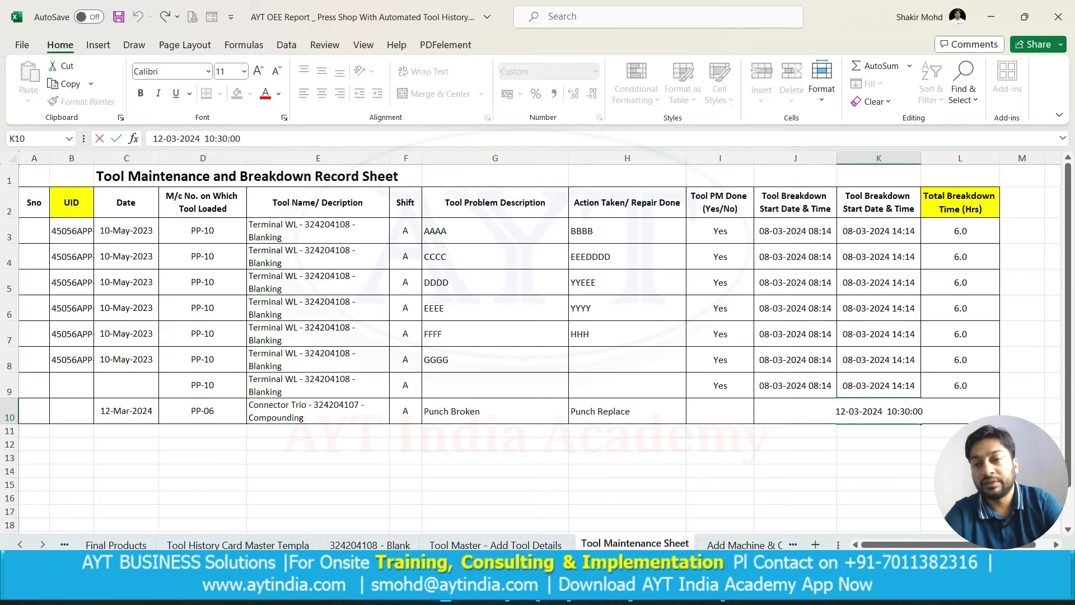
pyautogui.press('Left')
pyautogui.press('BackSpace')
pyautogui.write('0')
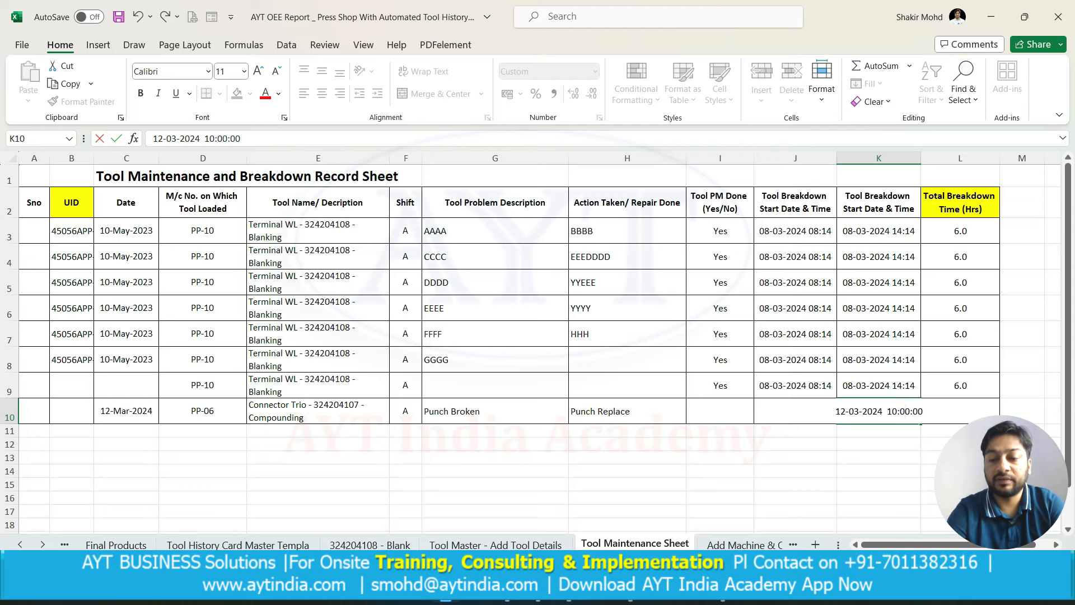
pyautogui.press('Delete')
pyautogui.write('1')
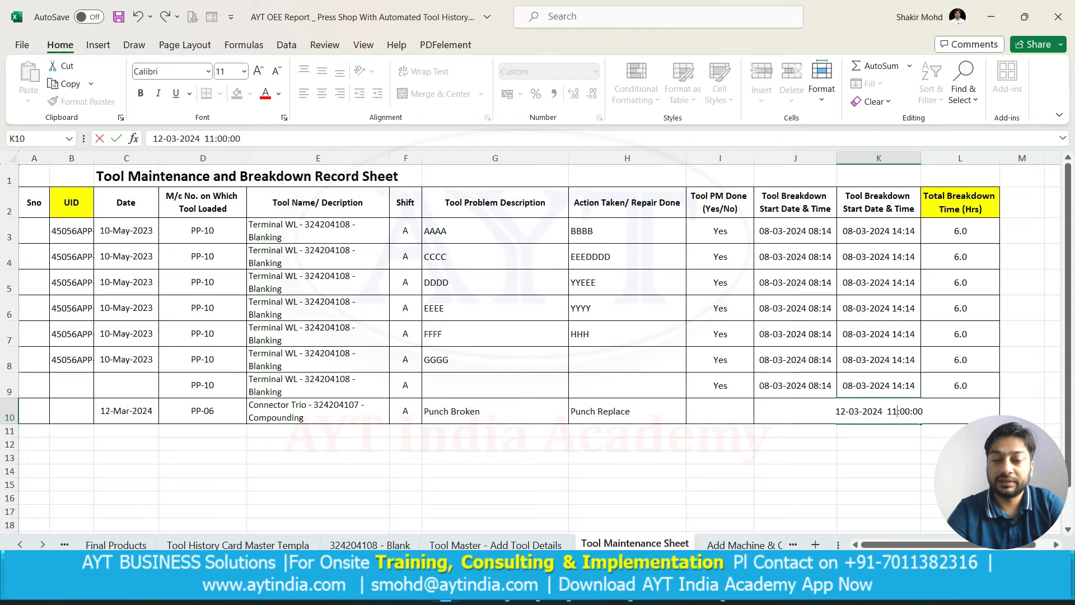
pyautogui.press('Return')
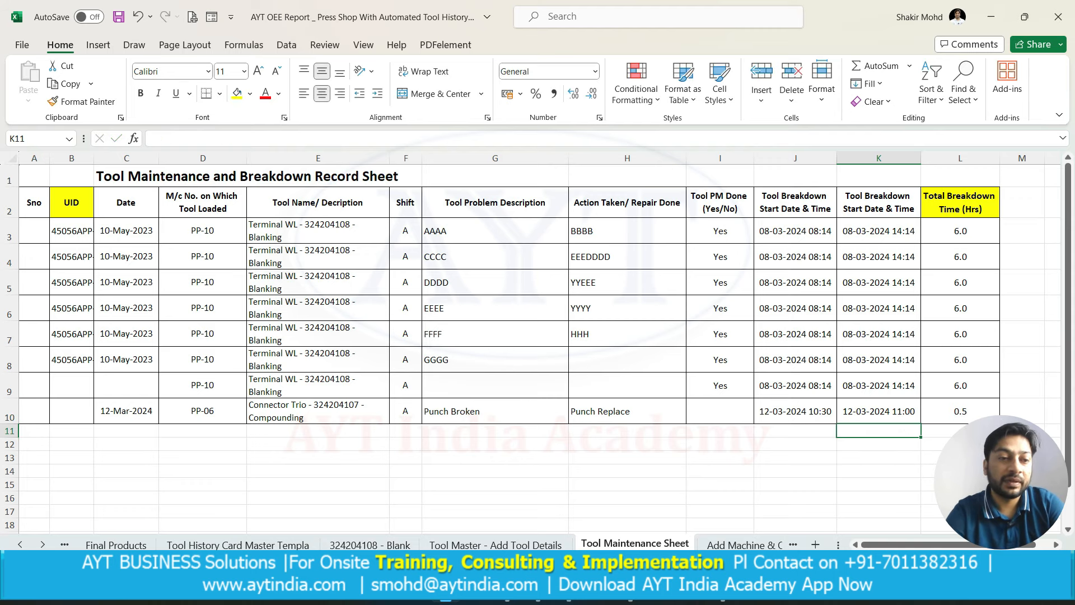
# Fill the UID formula from cell B8 down through row 10 of the maintenance record
pyautogui.click(72, 359)
pyautogui.moveTo(93, 371); pyautogui.dragTo(84, 417)
pyautogui.click(627, 410)
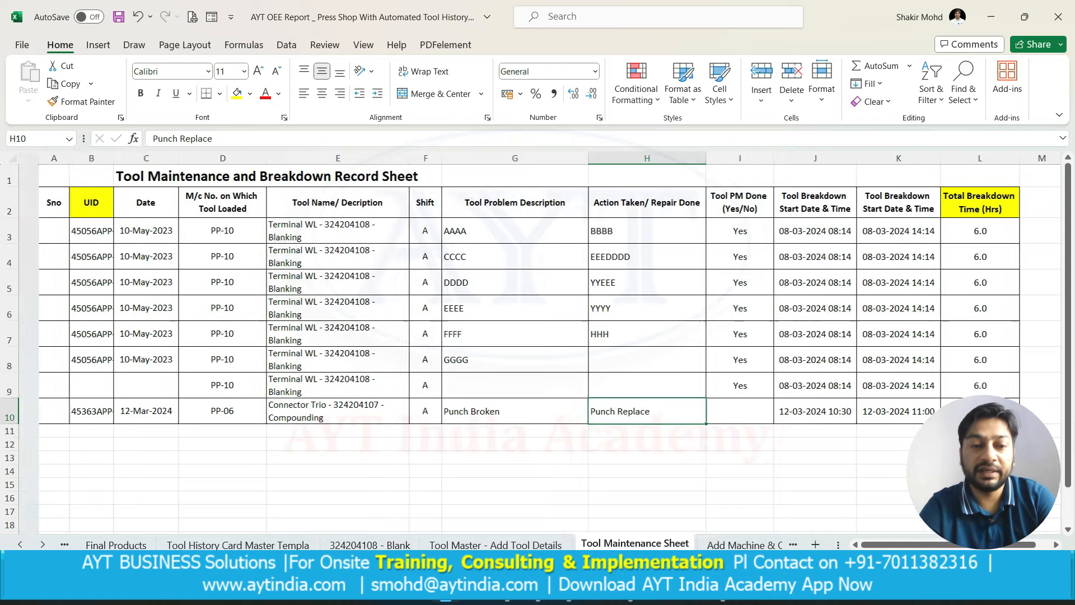
# Check the 12-03-2024 entry's tool problem and its lookup formula on the Tool History Card Master Template sheet
pyautogui.click(237, 544)
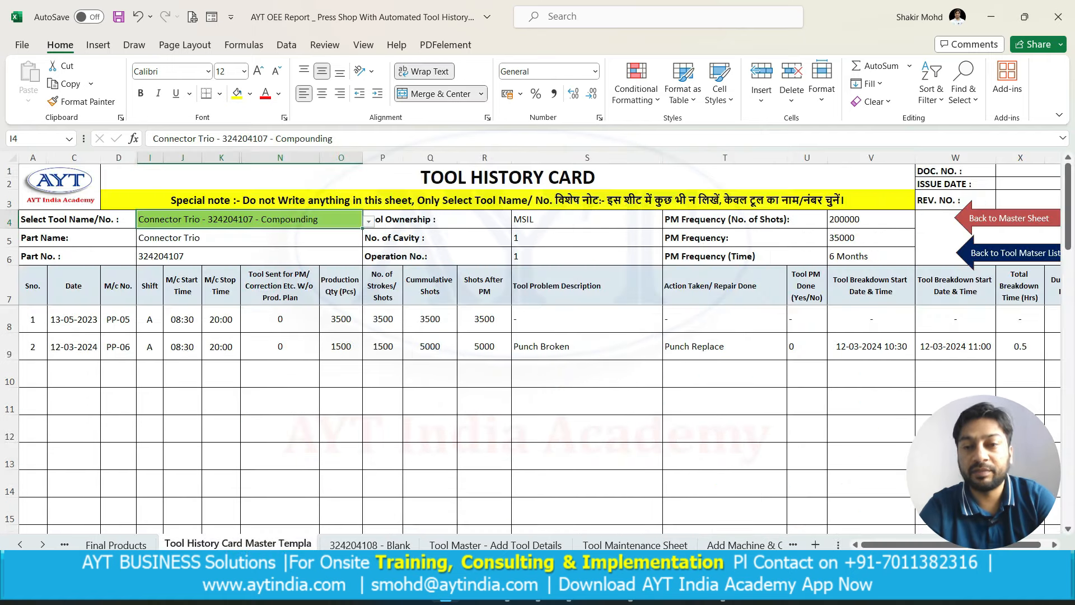
pyautogui.click(587, 428)
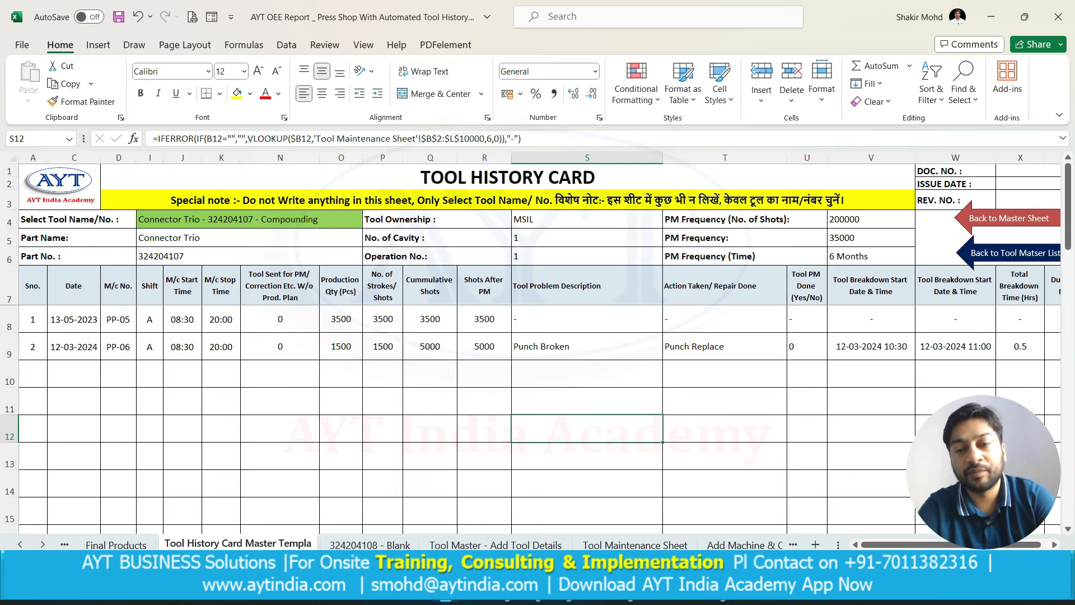
pyautogui.click(586, 346)
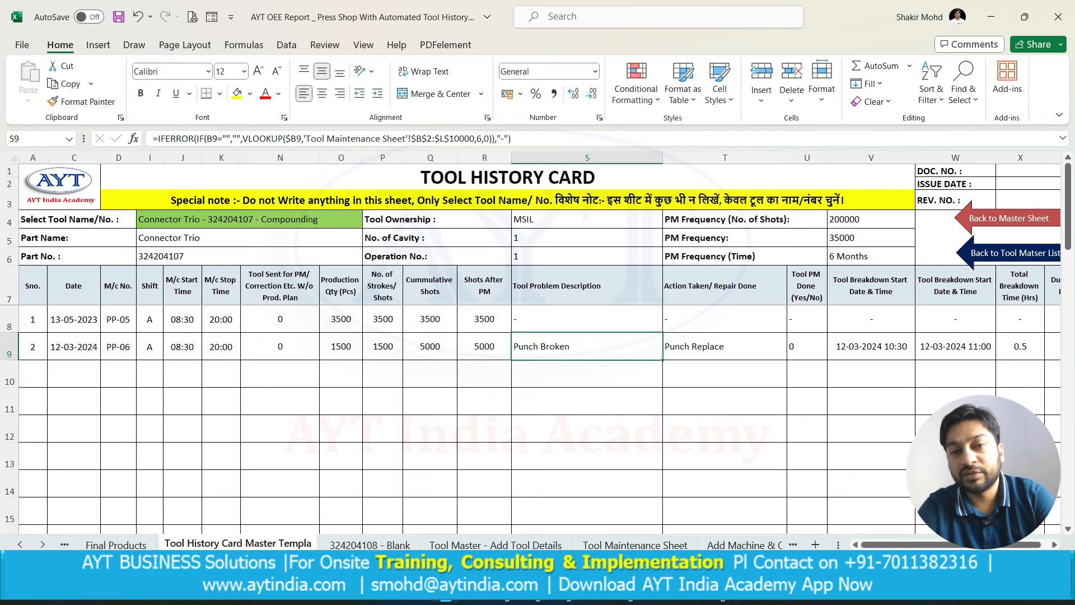